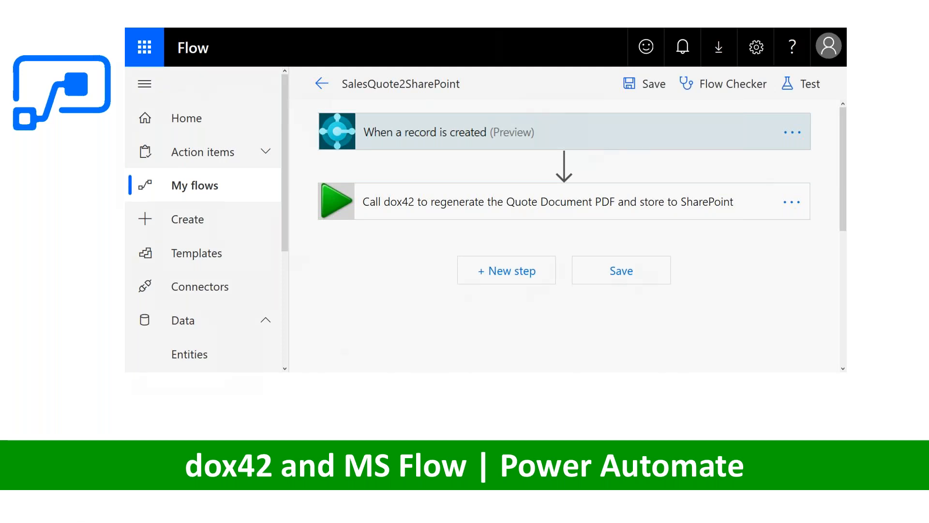
Step: End the slide show, switch to the BC_2020 remote desktop session and refresh the expired Business Central page
key("Right")
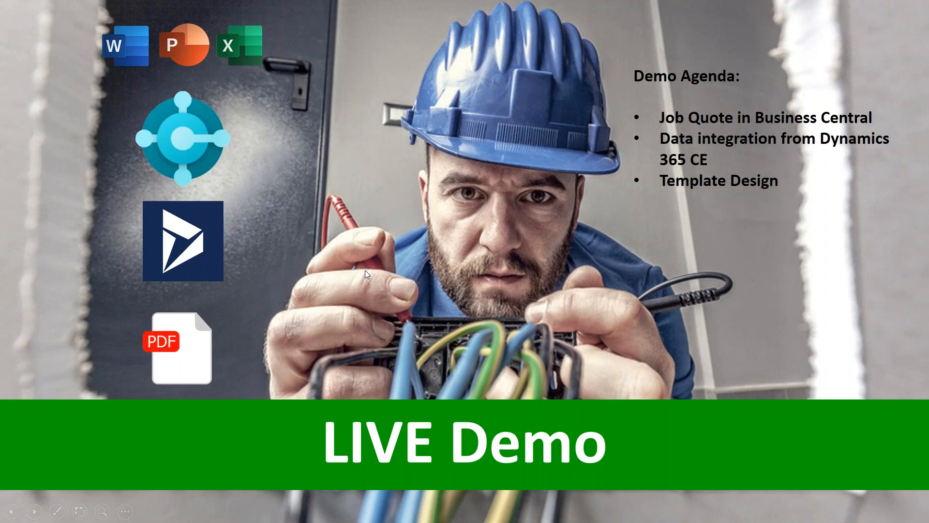
key("Escape")
left_click(861, 11)
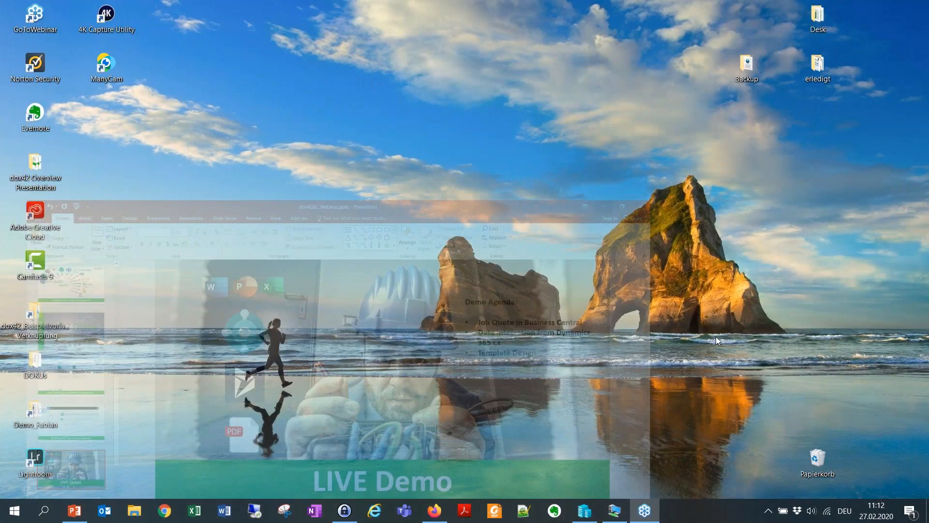
left_click(613, 511)
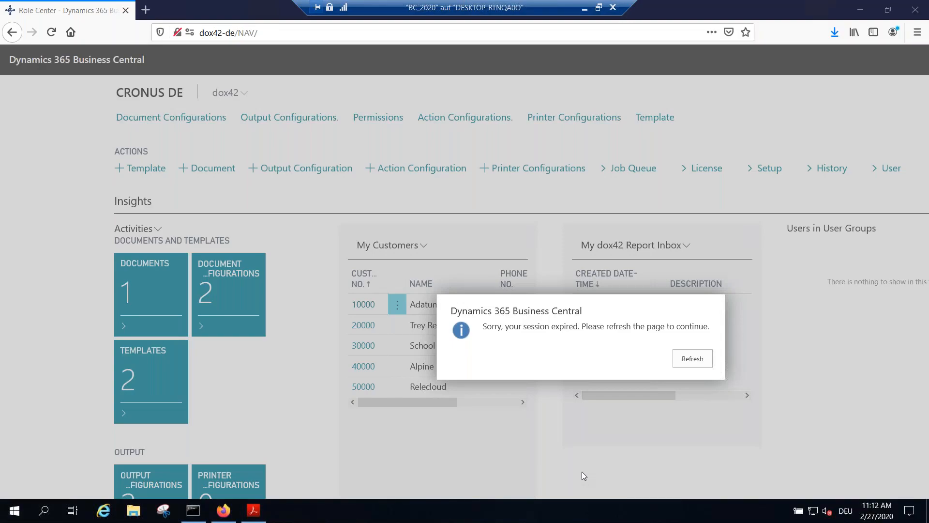
left_click(580, 292)
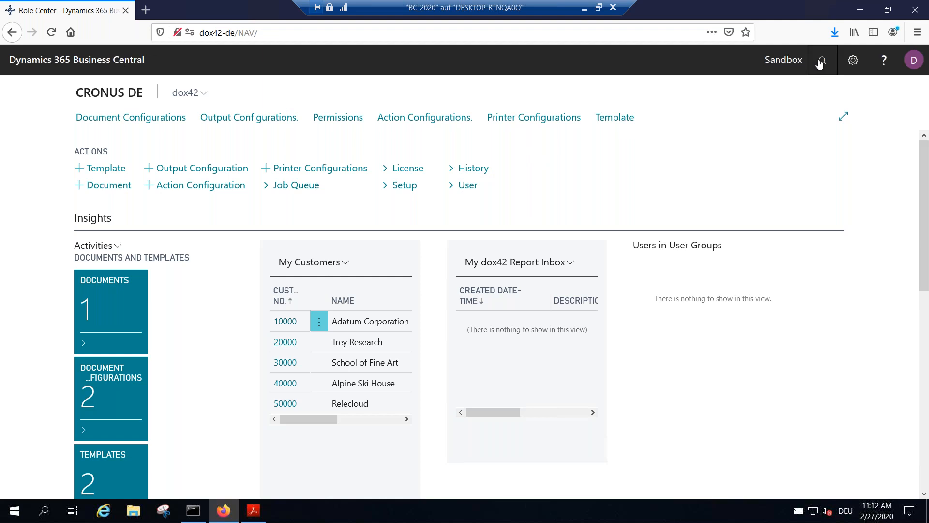
Step: Find Extension Management by searching for "extens", review the dox42 extensions and return to the role center
left_click(821, 61)
type("extens")
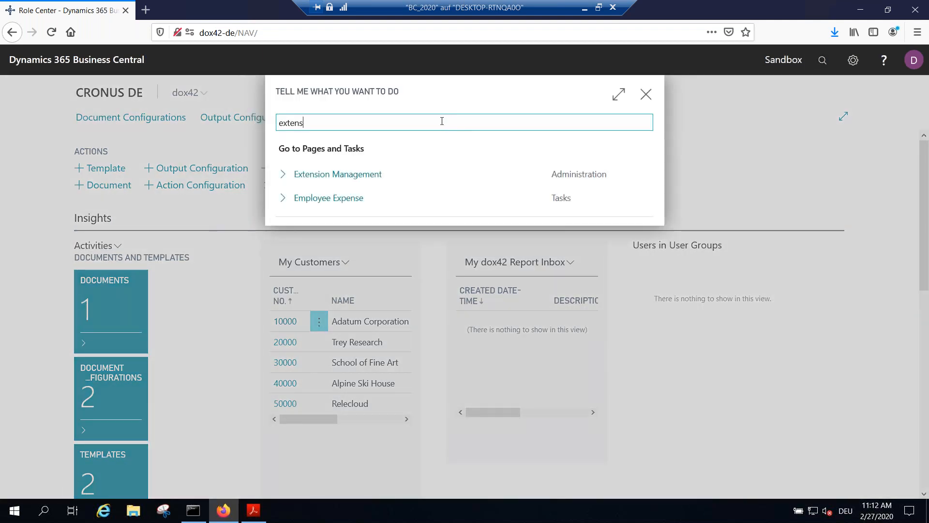
left_click(363, 184)
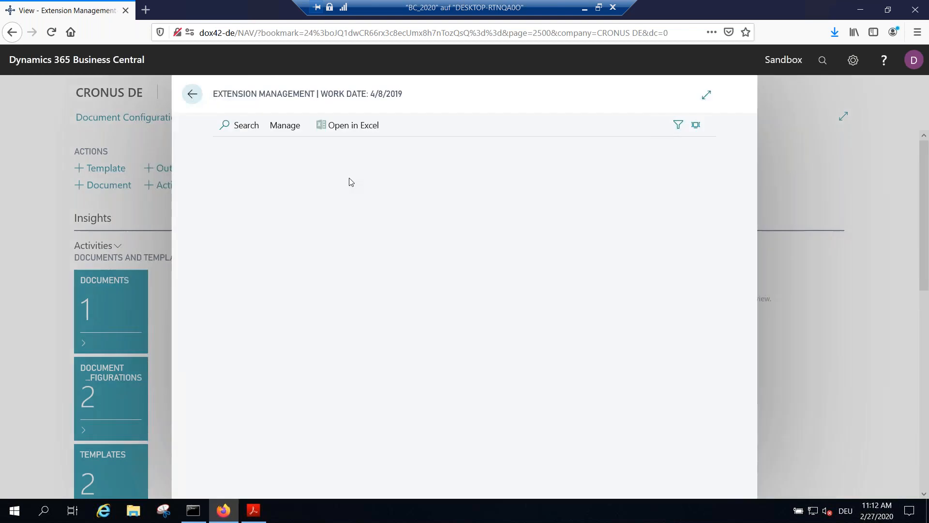
scroll(514, 352, "down", 4)
scroll(514, 352, "down", 6)
scroll(516, 354, "up", 6)
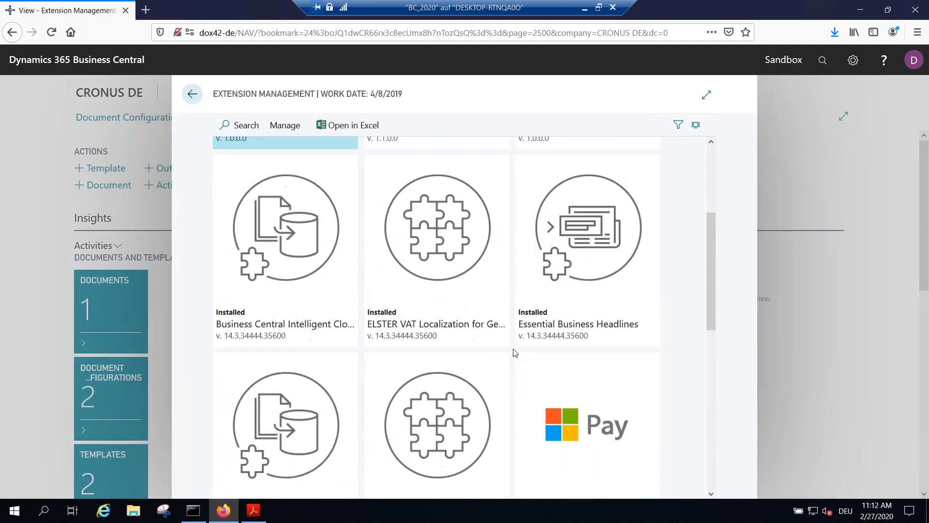
scroll(515, 353, "up", 4)
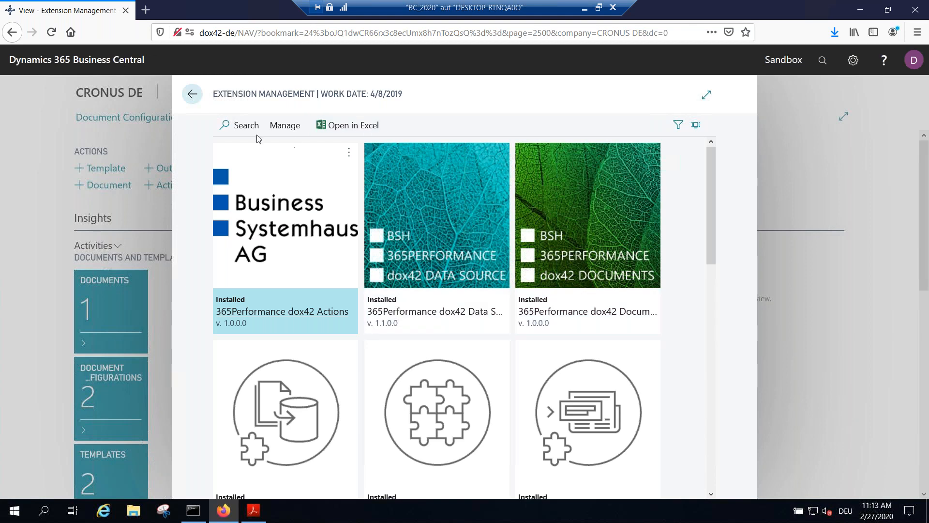
left_click(193, 95)
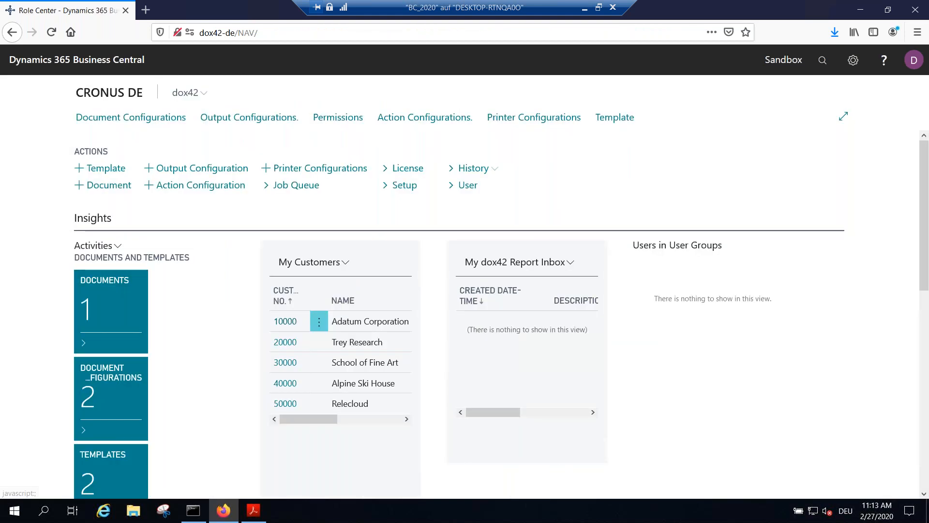
Step: Search for "jobs" and open the Jobs list
left_click(822, 60)
type("jobs")
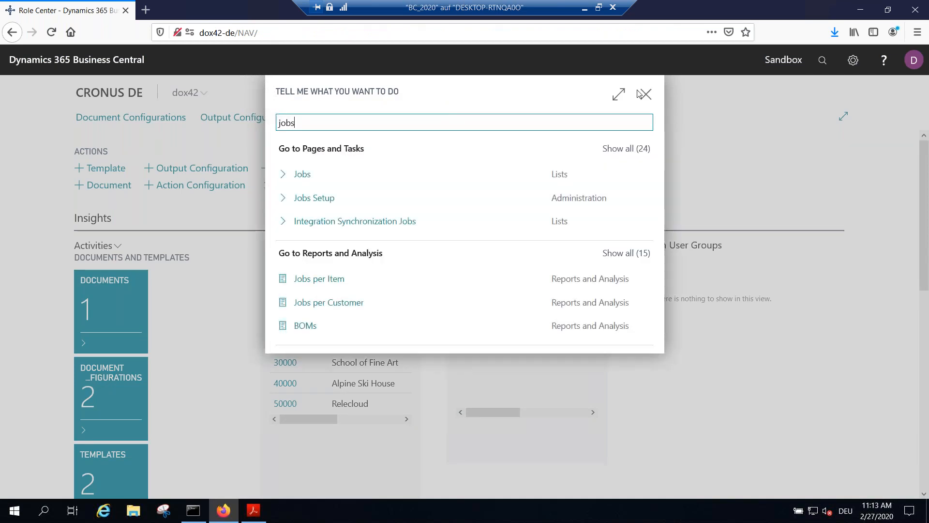
left_click(315, 176)
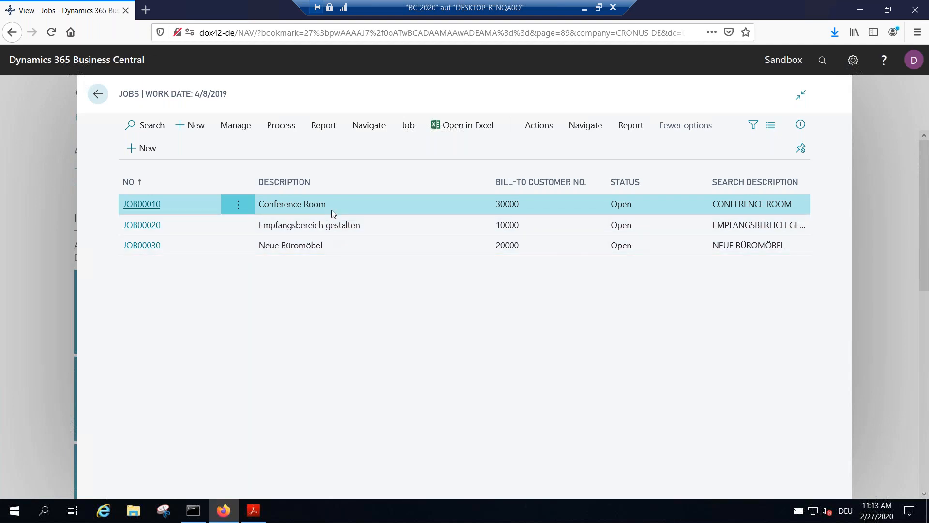
Step: Preview the standard Job Quote report for JOB00010, examine its layout enlarged and return to the Jobs list
left_click(630, 127)
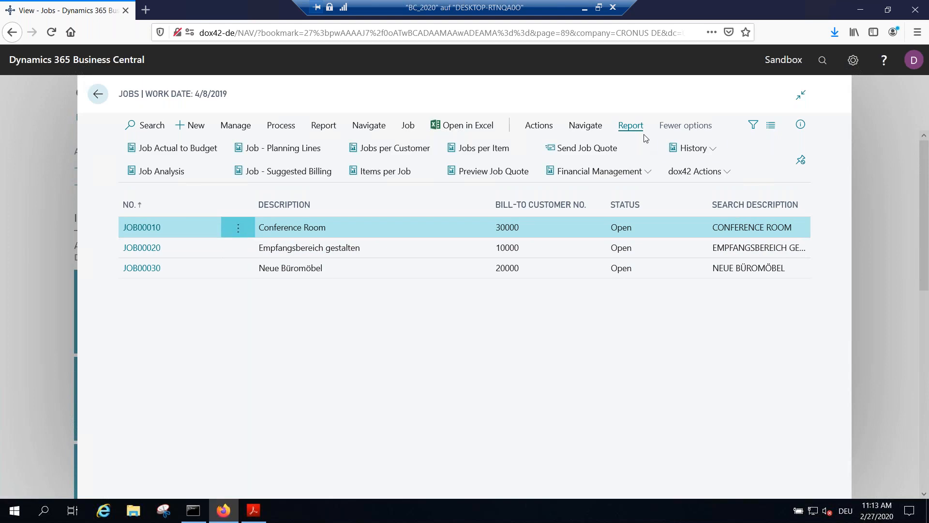
left_click(503, 172)
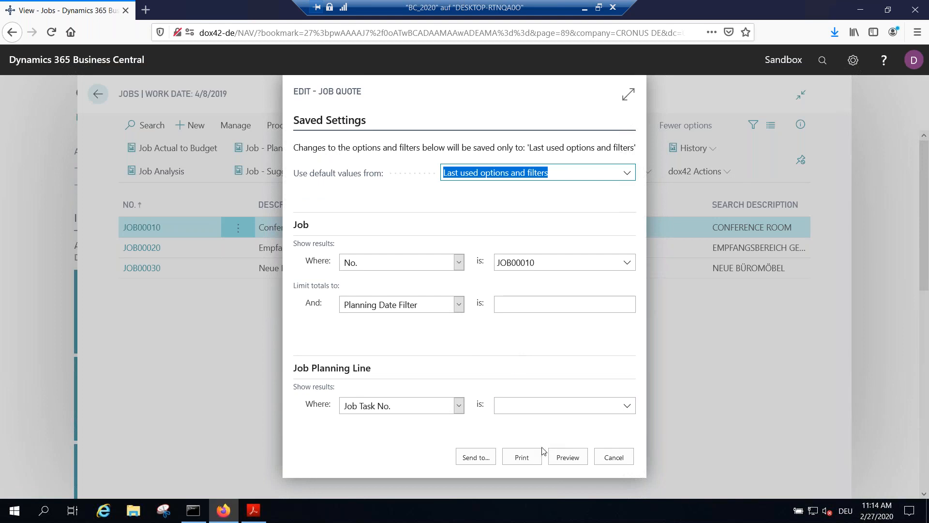
left_click(563, 460)
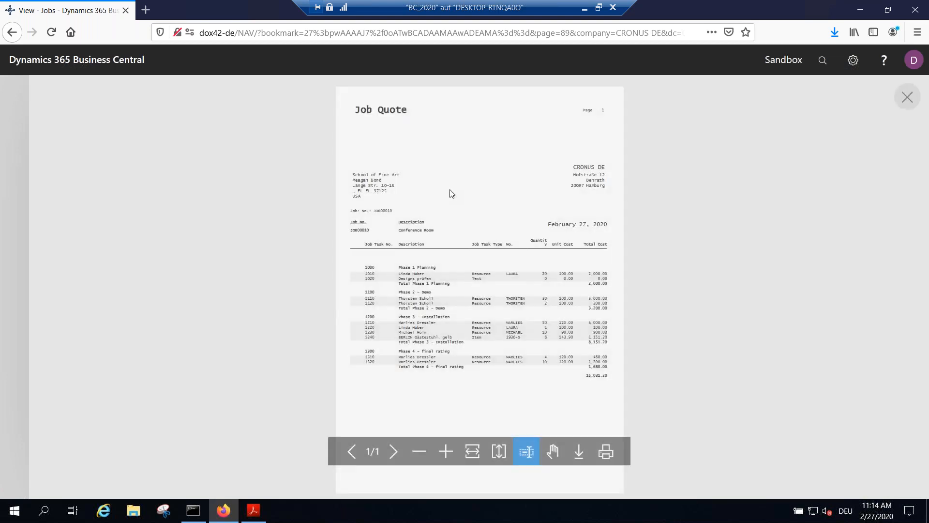
left_click(445, 451)
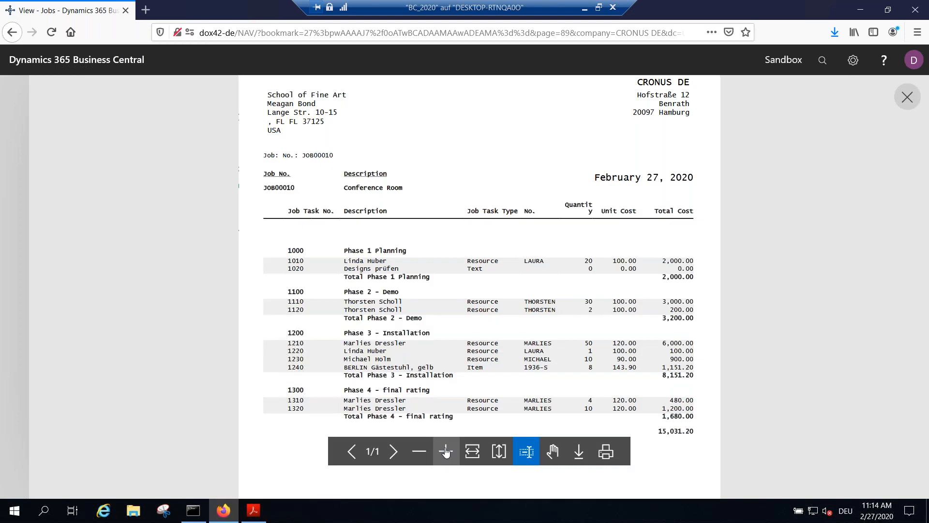
scroll(536, 246, "up", 2)
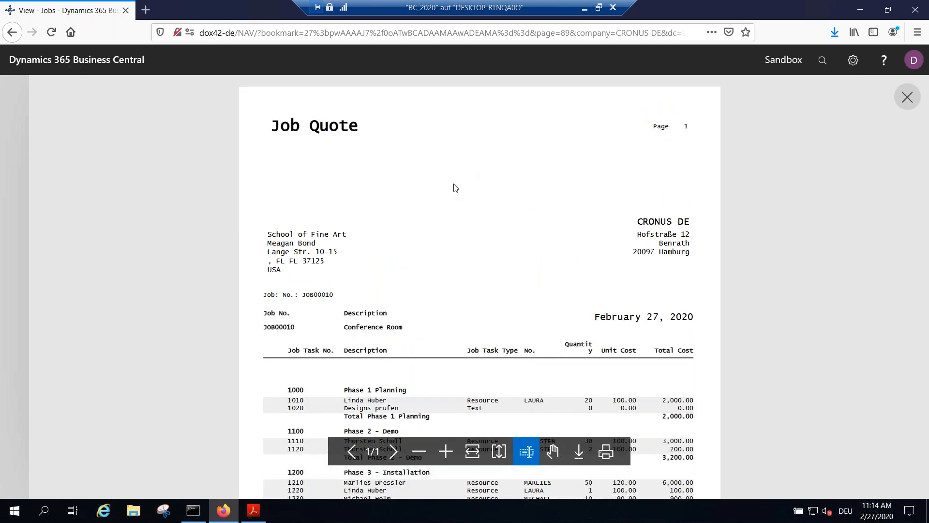
scroll(583, 257, "down", 1)
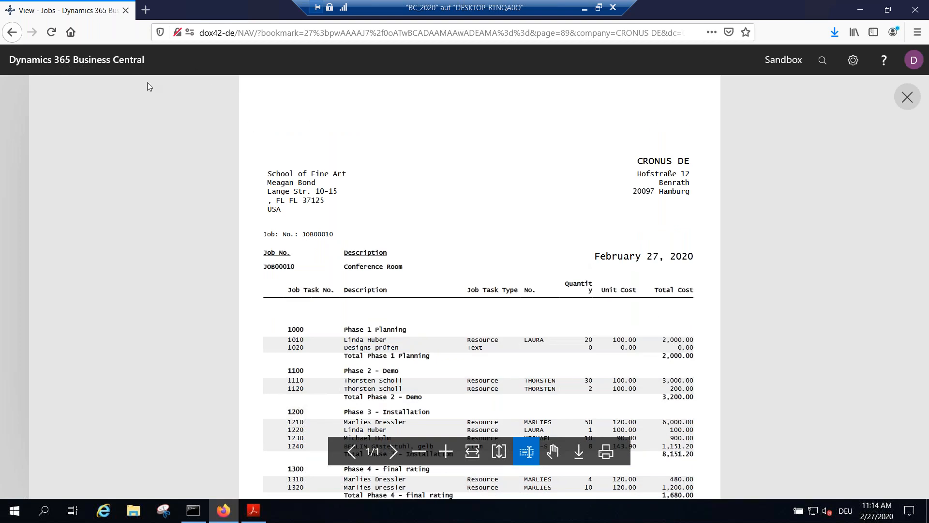
left_click(12, 32)
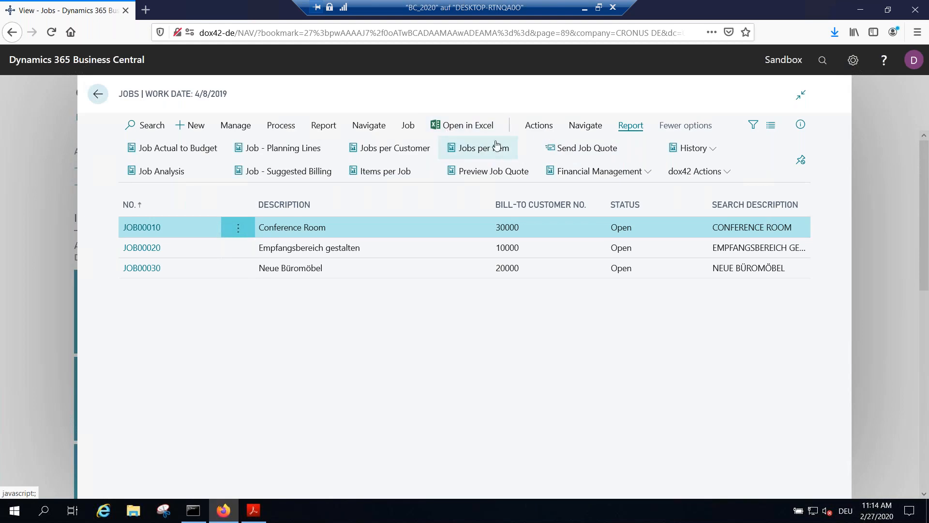
Step: Generate the dox42 Job Quote for JOB00010 with input parameter MD|MH|JR|PS and open dox42.pdf in Adobe Acrobat Reader DC
left_click(698, 179)
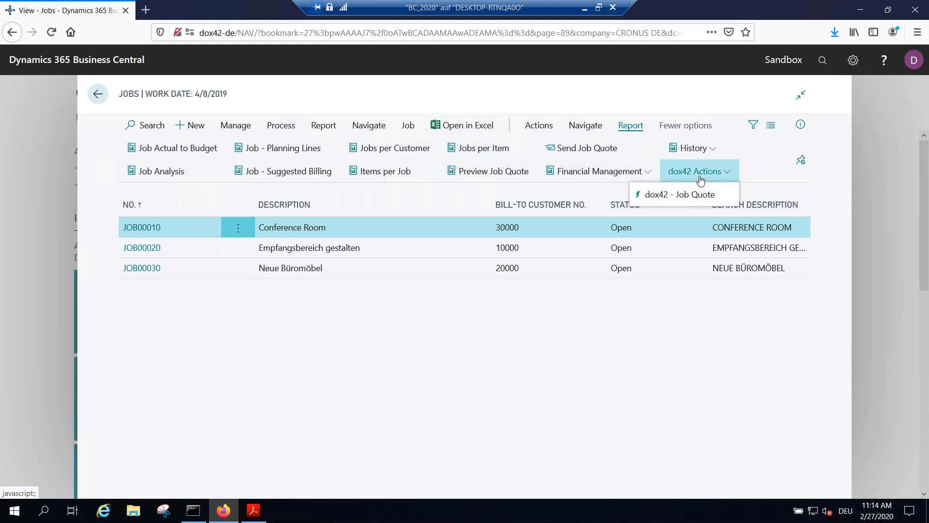
left_click(678, 194)
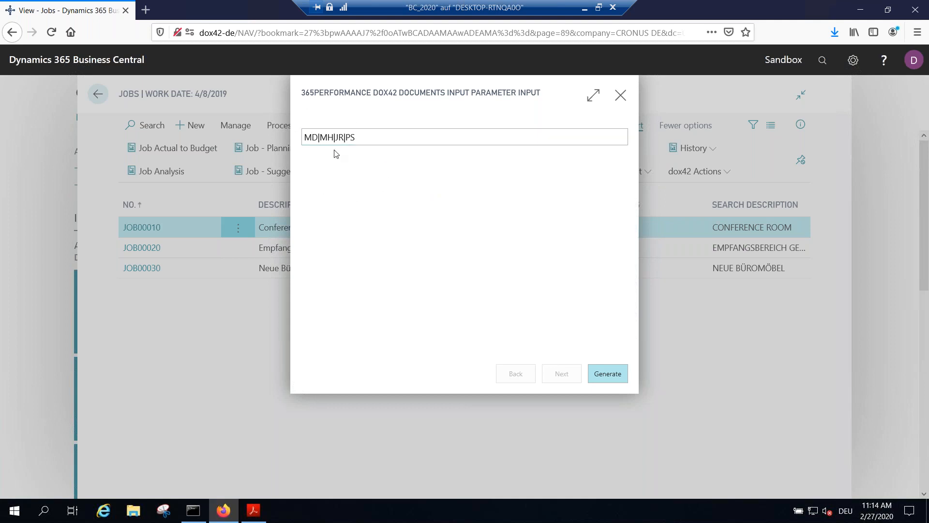
left_click(357, 135)
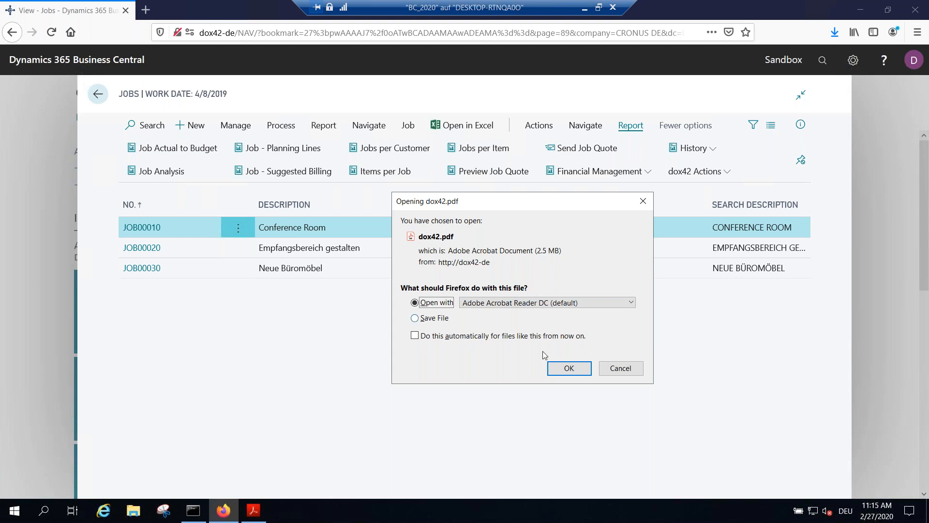
left_click(569, 371)
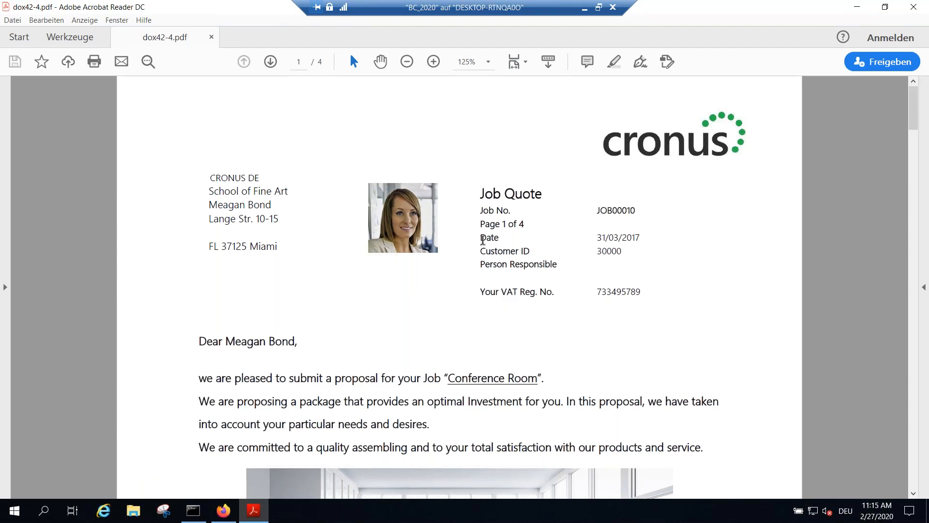
Step: Examine the first page of the generated quote, from the customer header and cover letter to the team contacts
scroll(483, 239, "down", 1)
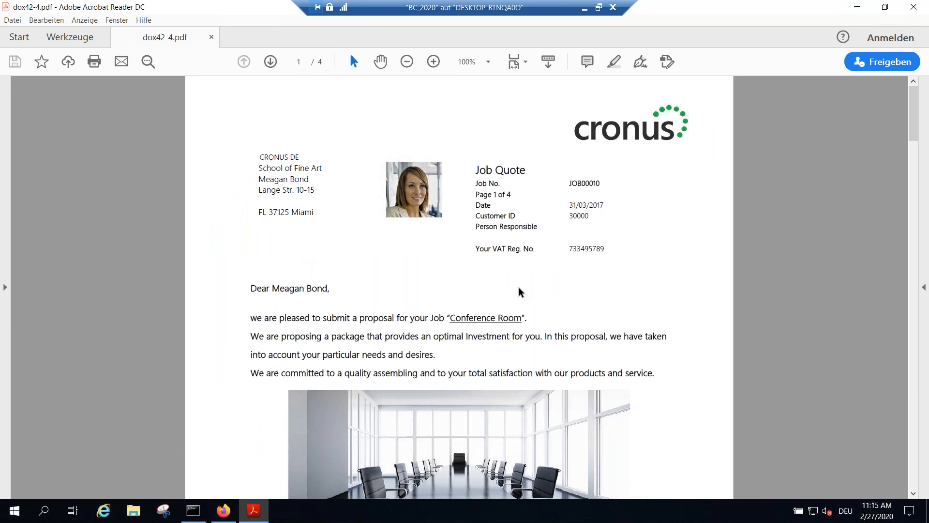
scroll(549, 263, "down", 3)
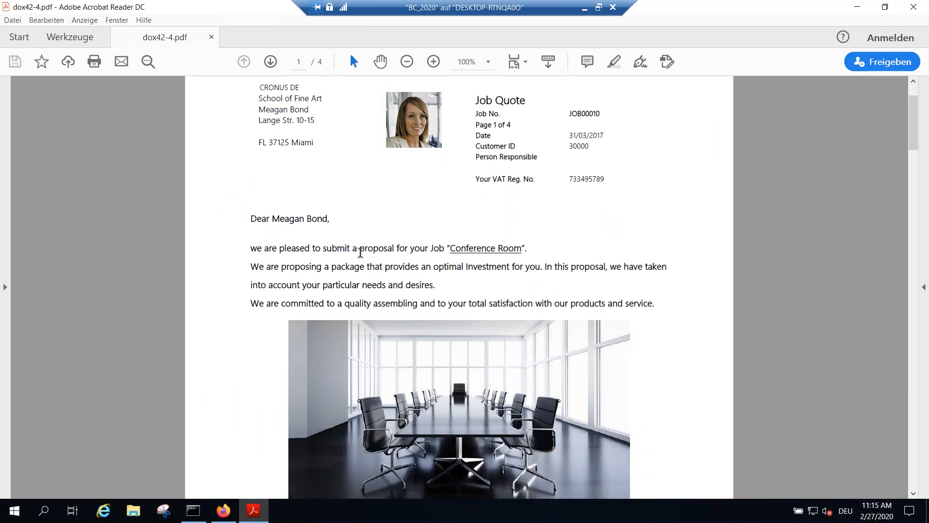
scroll(404, 248, "down", 2)
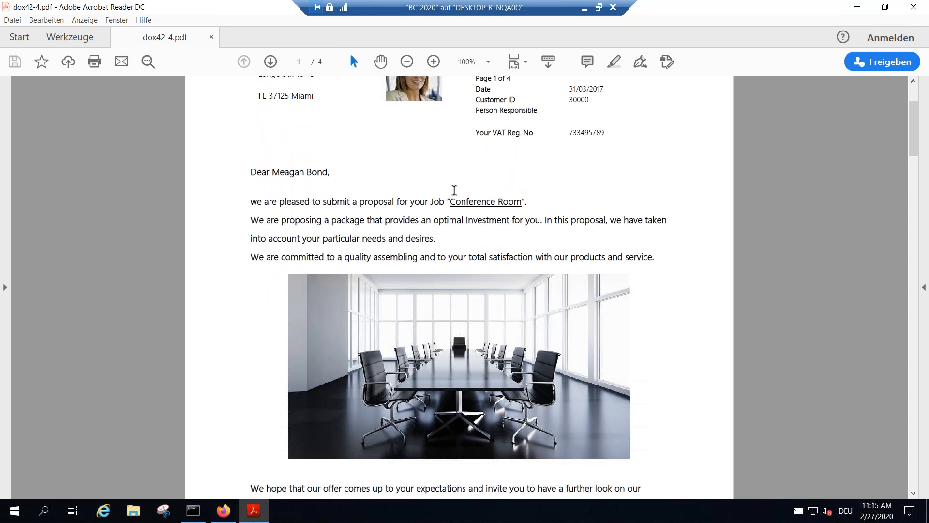
scroll(493, 202, "down", 1)
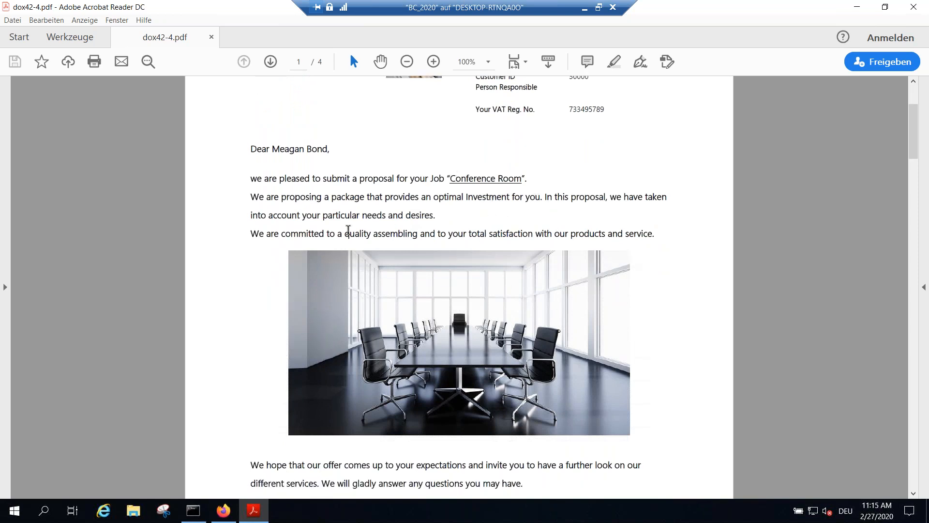
scroll(296, 275, "down", 1)
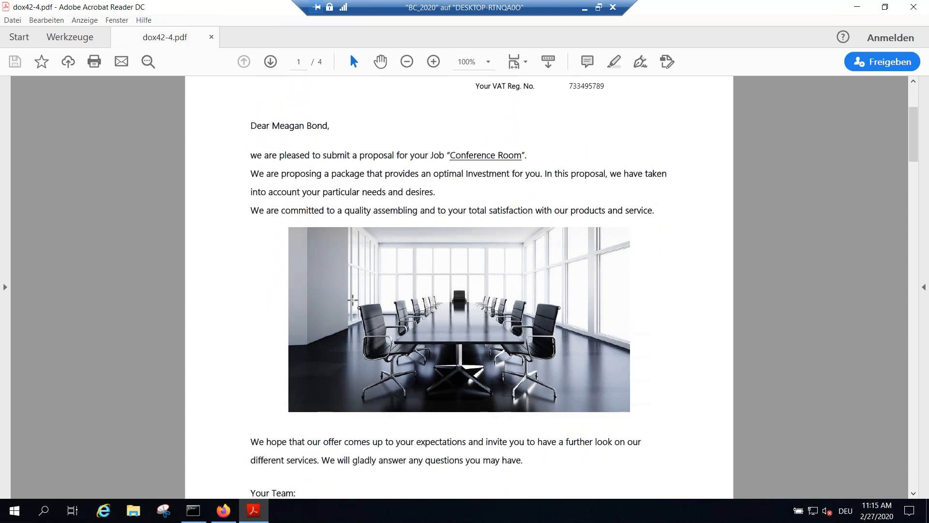
scroll(602, 344, "down", 5)
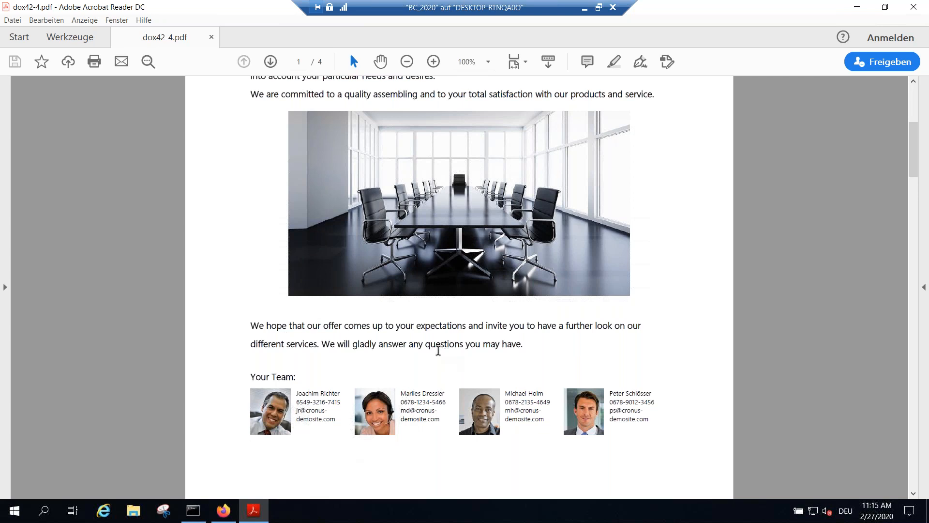
Step: Examine the job structure and pricing table and the products table on the quote's second page
scroll(446, 359, "down", 5)
scroll(469, 343, "down", 10)
scroll(469, 343, "down", 5)
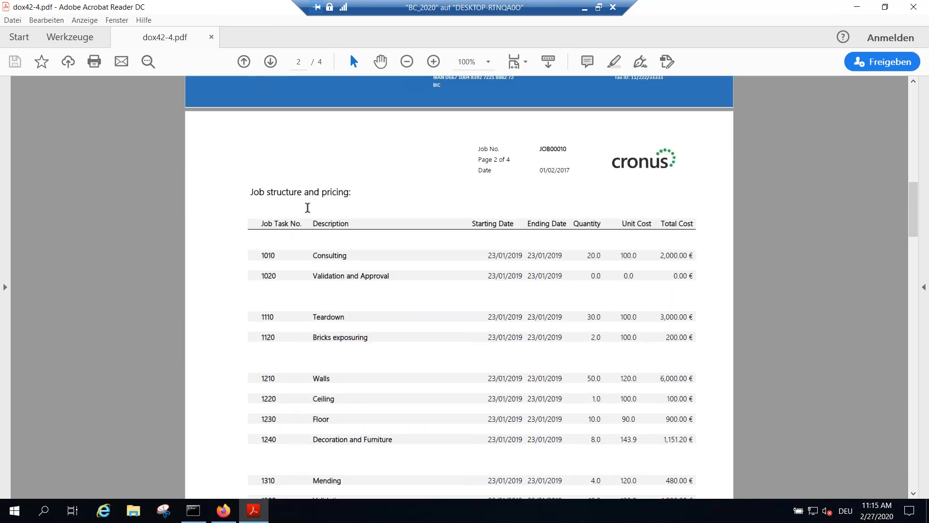
scroll(409, 220, "down", 1)
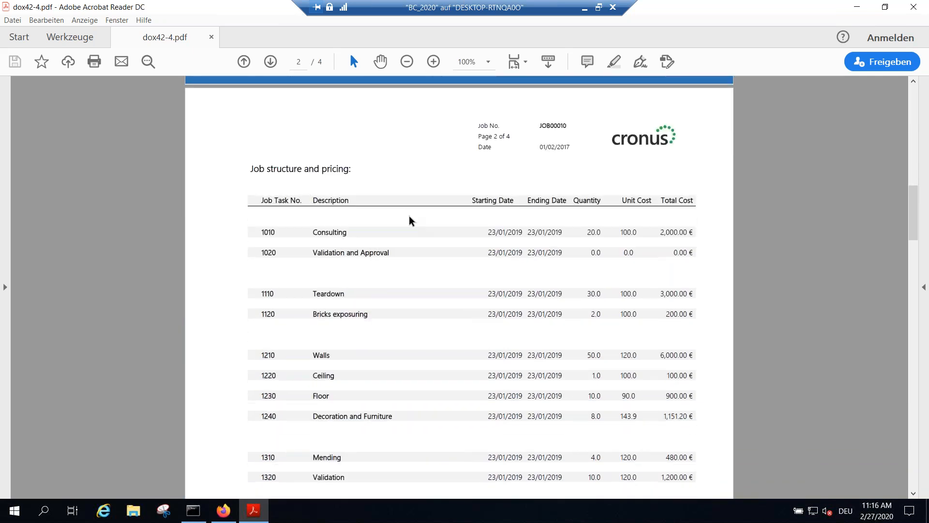
scroll(404, 203, "down", 1)
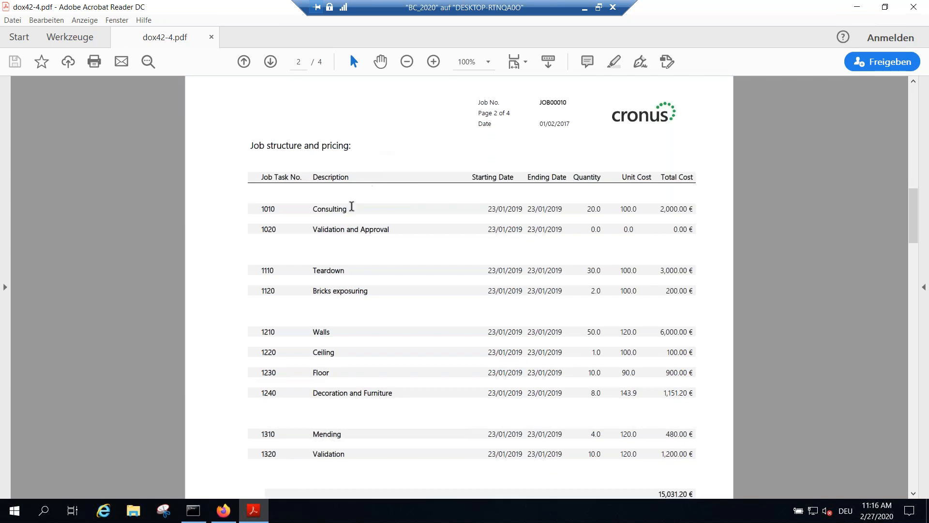
scroll(372, 198, "down", 2)
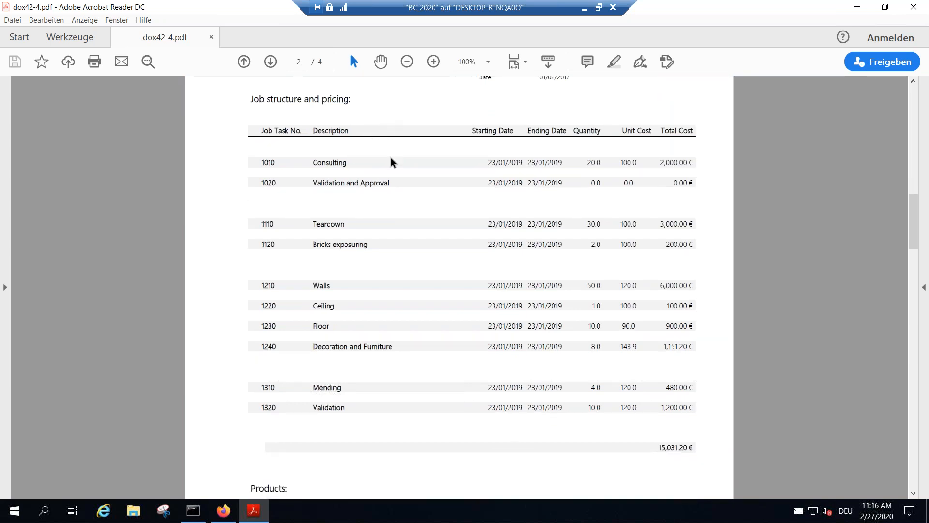
scroll(405, 417, "down", 4)
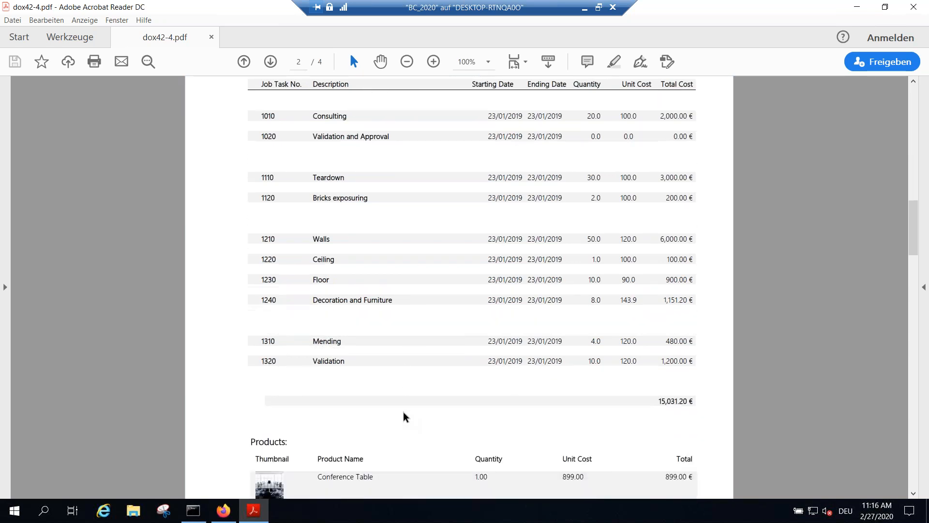
scroll(626, 300, "down", 1)
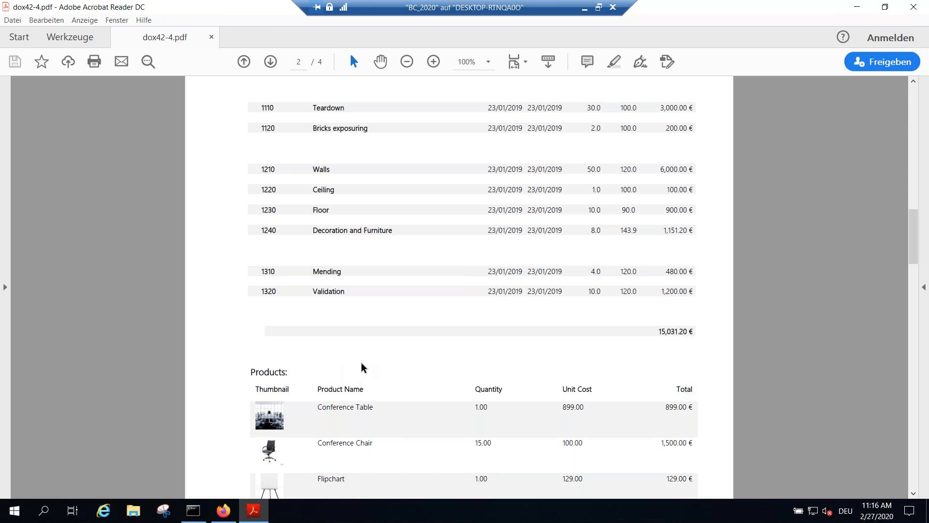
scroll(360, 365, "down", 3)
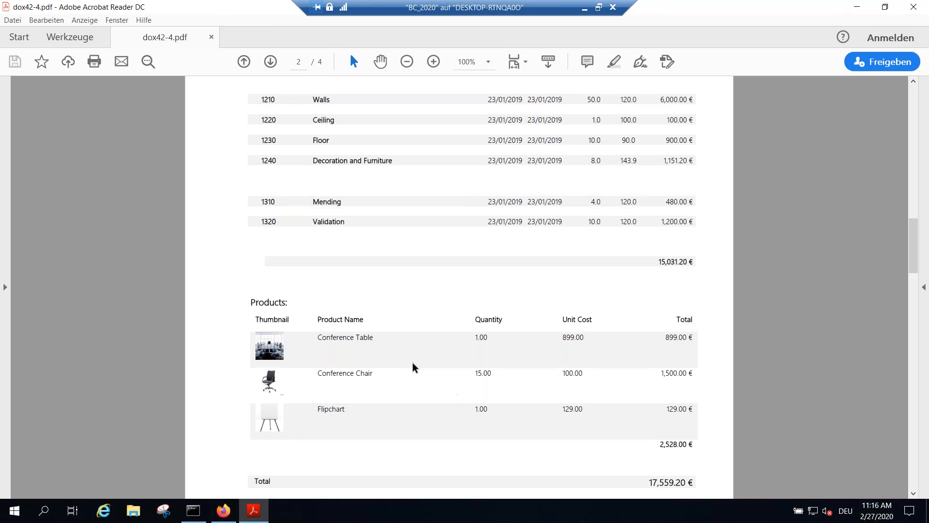
Step: Examine the product rows, overall total and bank details footer on the second page of the JOB00010 quote
scroll(376, 348, "down", 1)
scroll(464, 303, "down", 3)
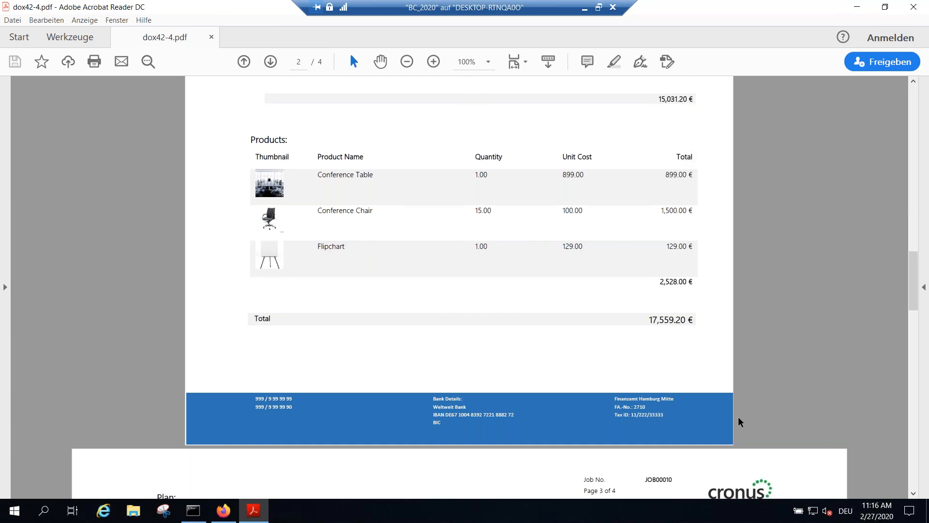
scroll(83, 413, "down", 1)
scroll(83, 414, "down", 4)
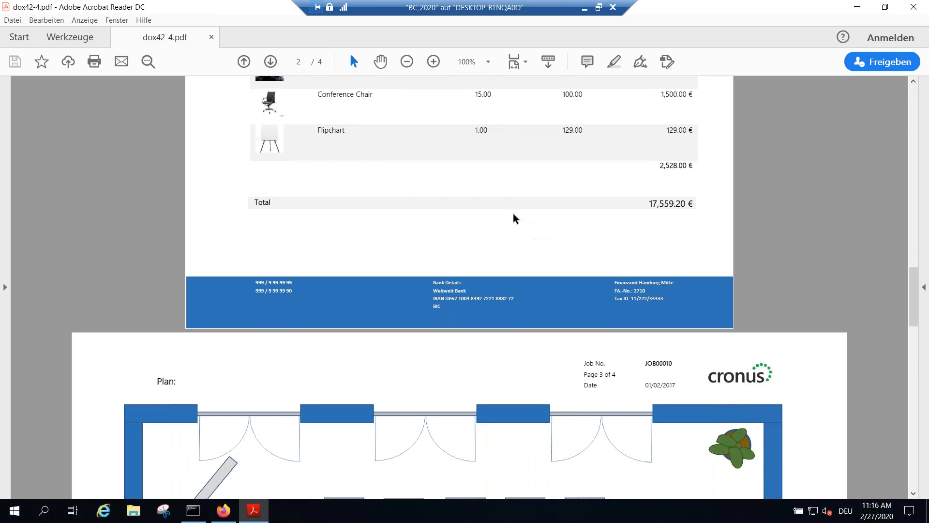
scroll(510, 215, "up", 5)
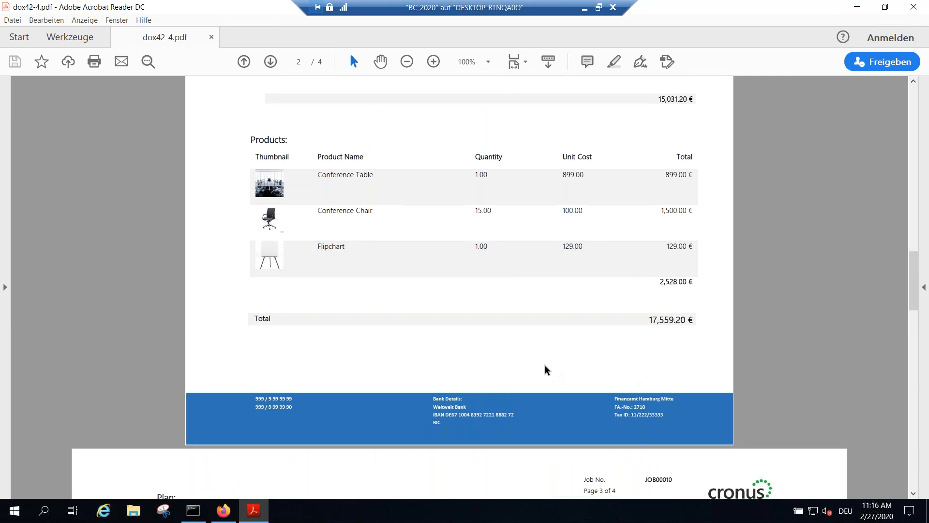
scroll(103, 353, "down", 2)
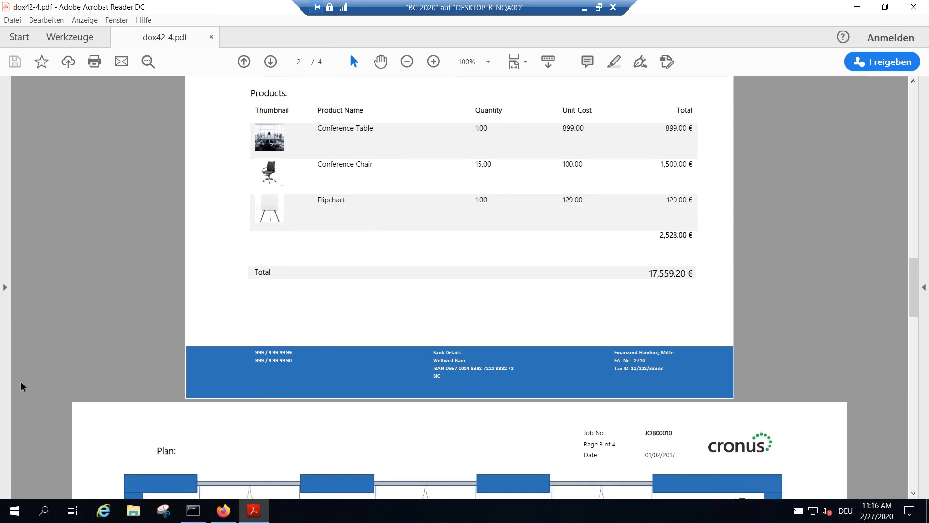
Step: Examine the conference room floor plan on page 3 and the General Terms and Conditions of Sales on page 4
scroll(488, 367, "down", 2)
scroll(462, 328, "down", 4)
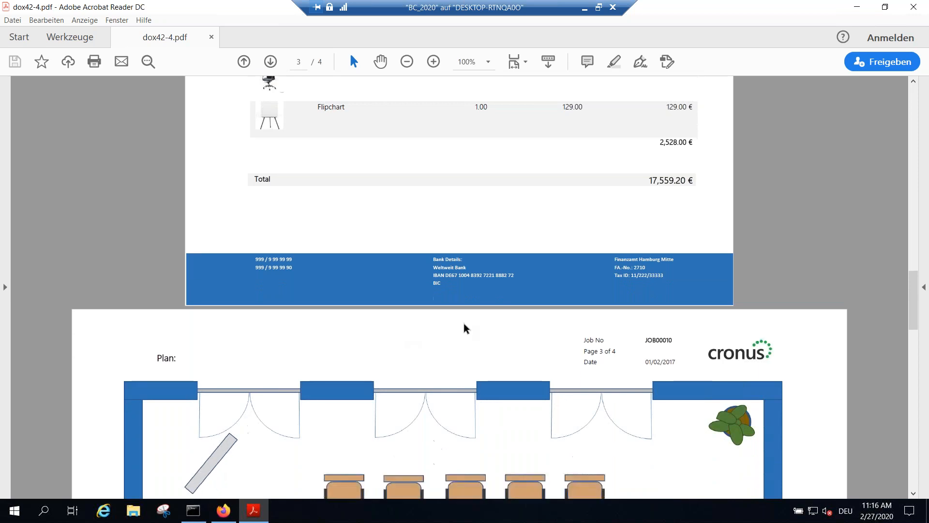
scroll(482, 324, "down", 6)
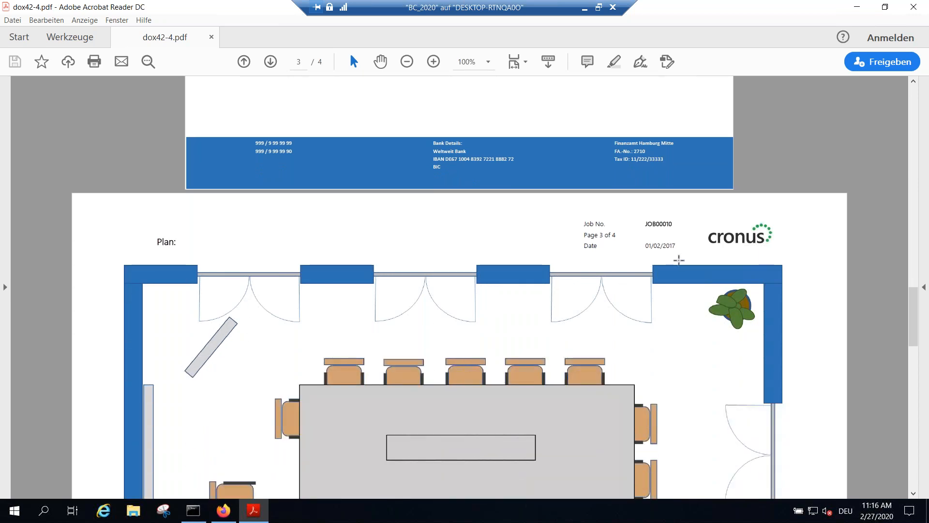
scroll(677, 260, "down", 2)
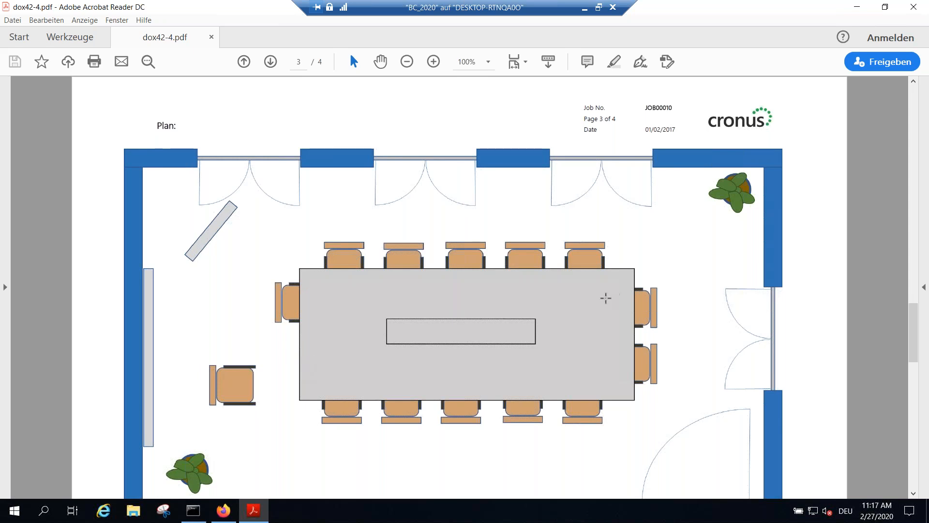
scroll(605, 298, "down", 10)
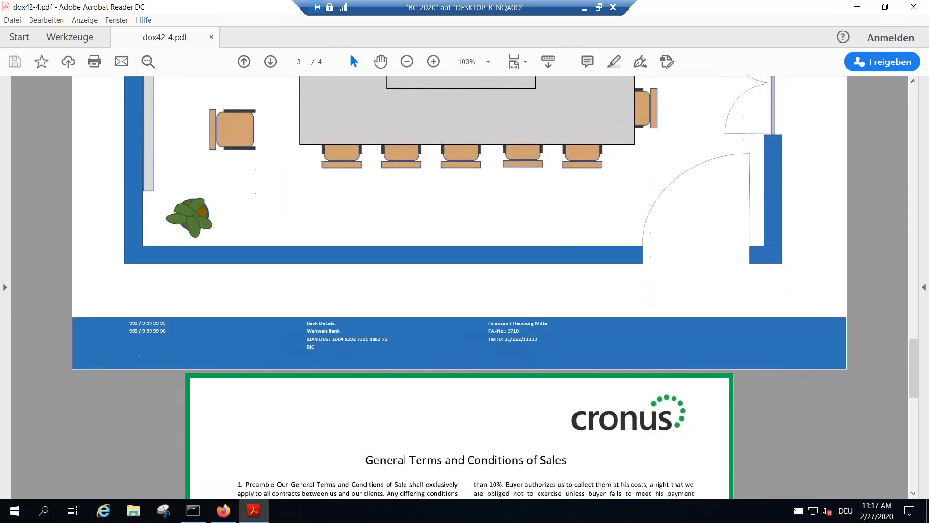
scroll(534, 307, "down", 8)
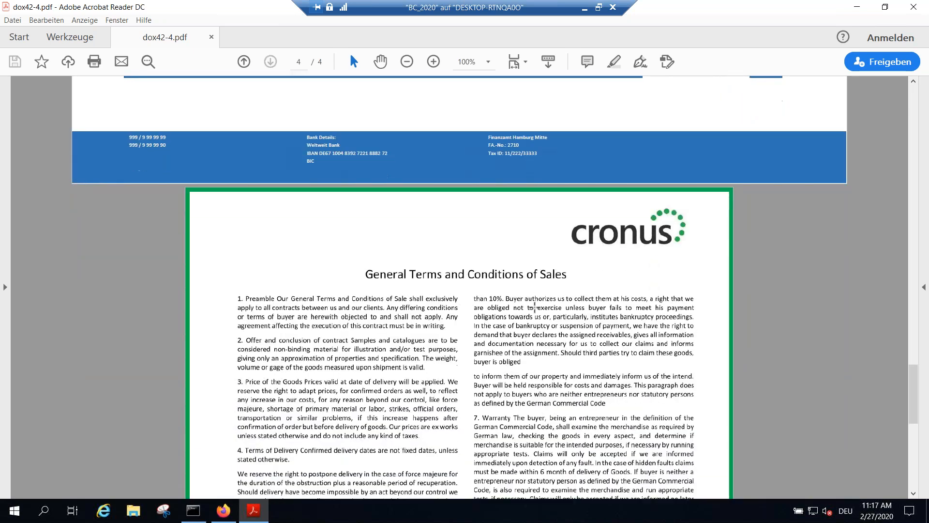
scroll(534, 306, "down", 3)
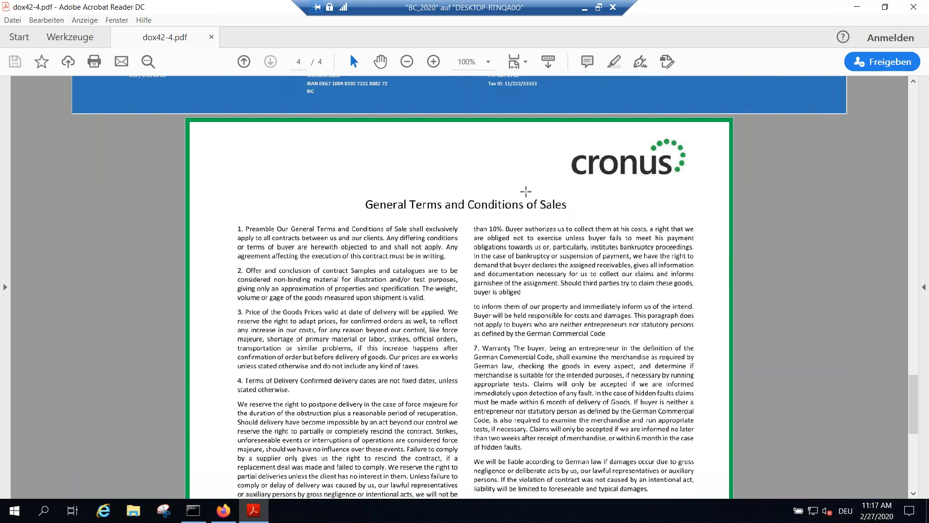
scroll(506, 284, "down", 2)
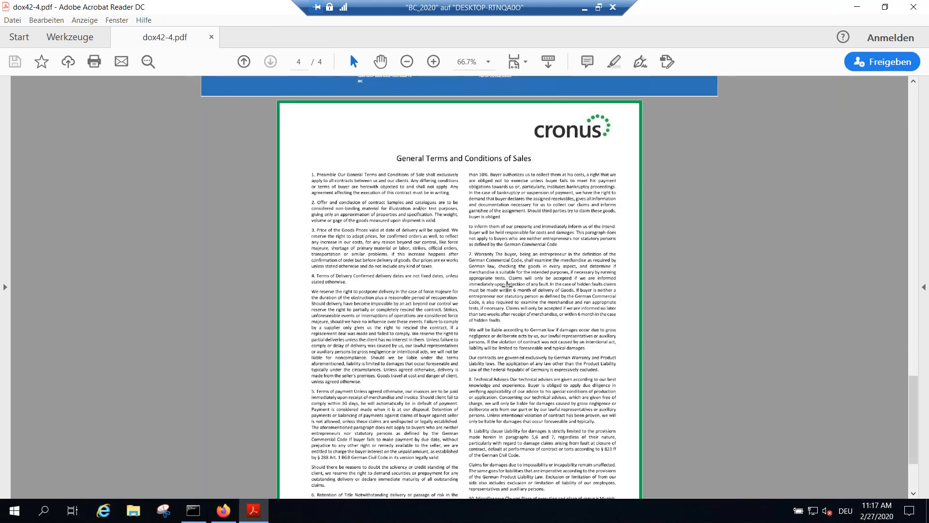
scroll(507, 284, "down", 3)
scroll(506, 284, "up", 10)
scroll(506, 284, "up", 5)
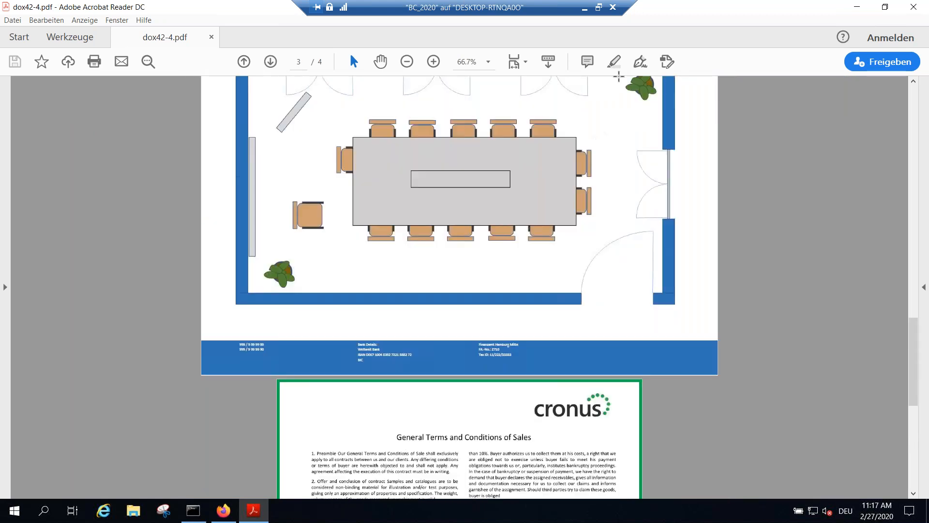
Step: Back in Business Central, generate the dox42 Job Quote for JOB00020 with input parameter MD|AH|JR|PS and open dox42.pdf in Adobe Acrobat Reader DC
left_click(857, 7)
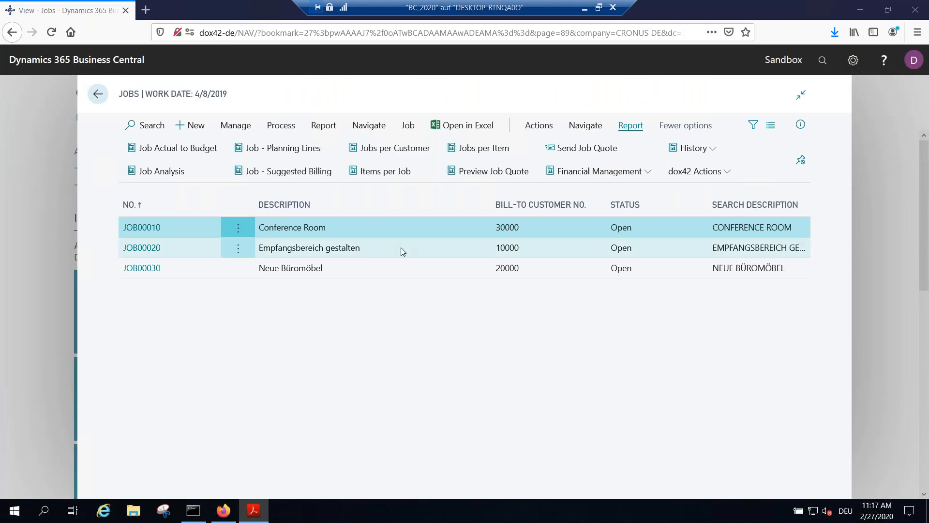
left_click(177, 253)
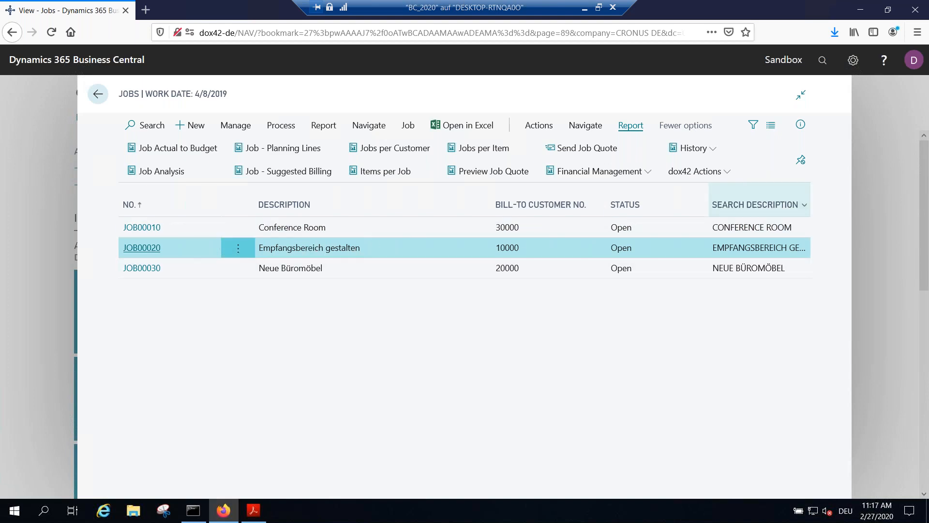
left_click(707, 173)
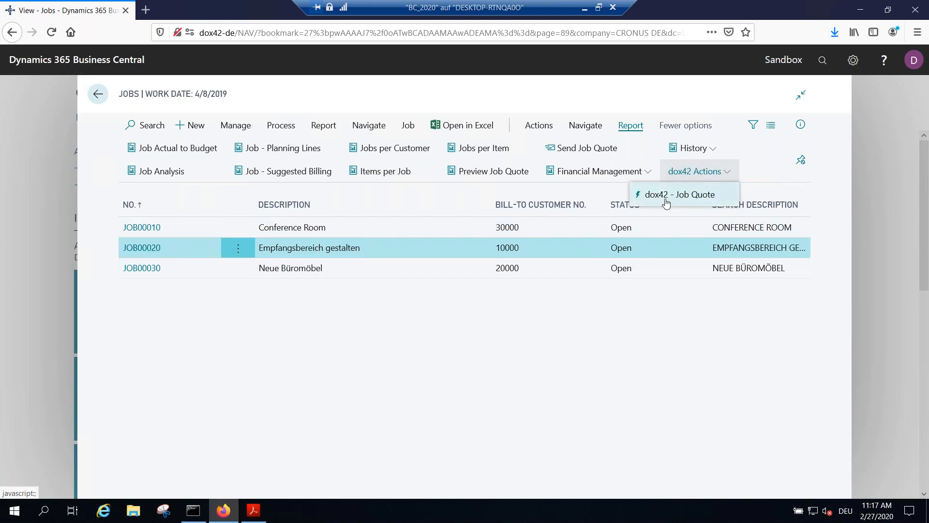
left_click(697, 202)
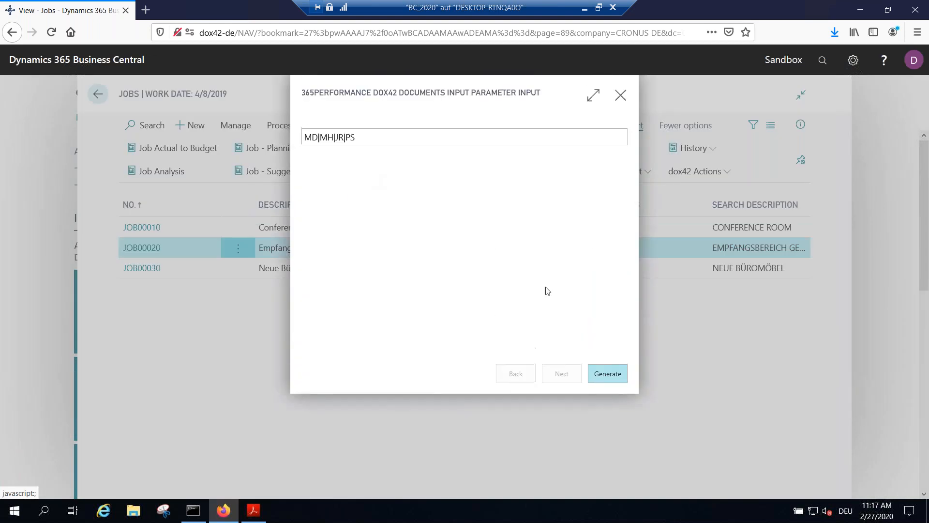
left_click(325, 139)
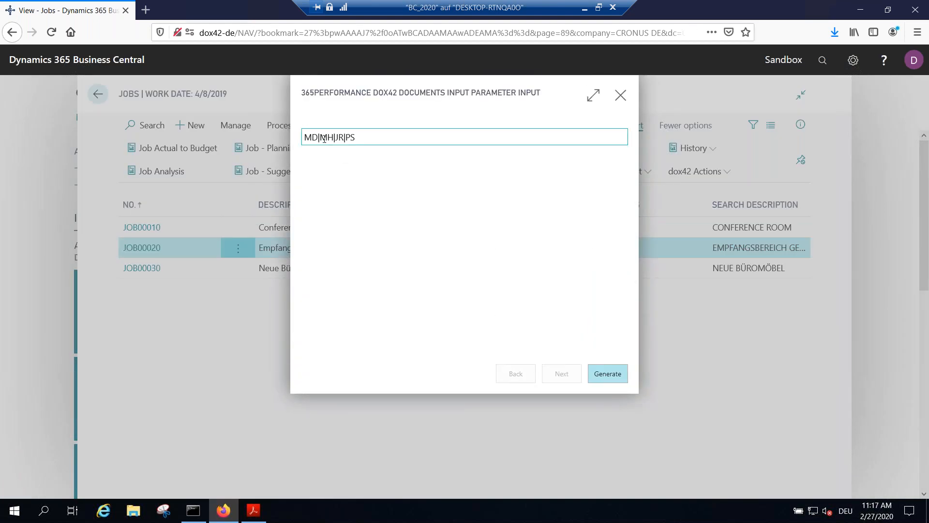
key("BackSpace")
type("A")
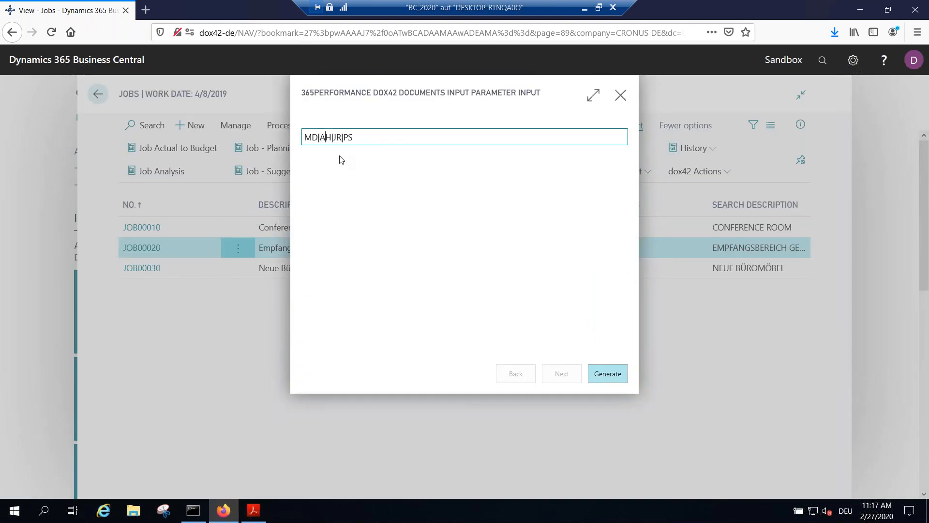
left_click(611, 375)
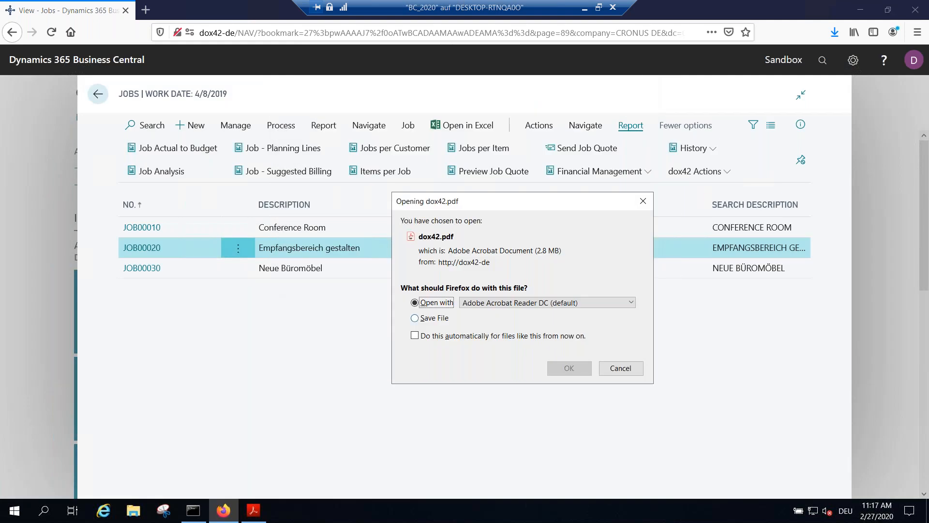
left_click(566, 368)
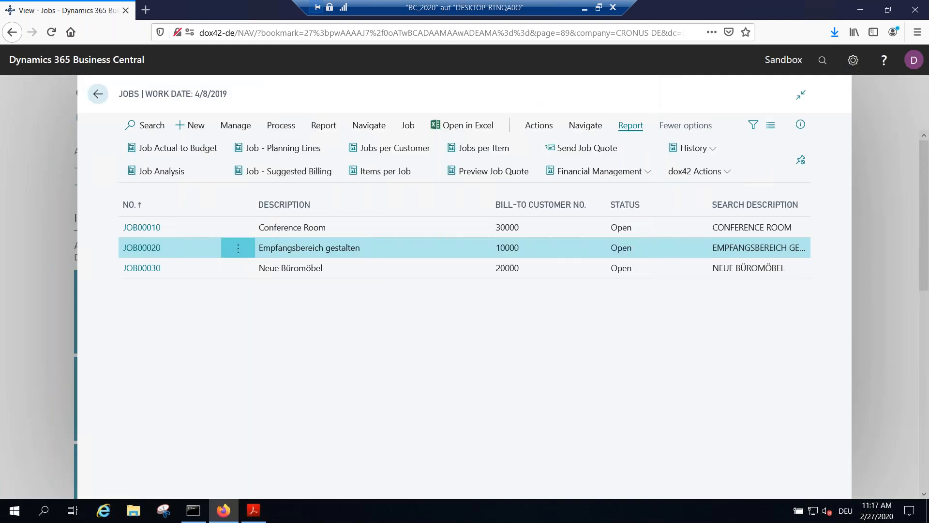
Step: Examine the first page of the German quote, from the Projektangebot header and cover letter to the team contacts
scroll(417, 239, "down", 2)
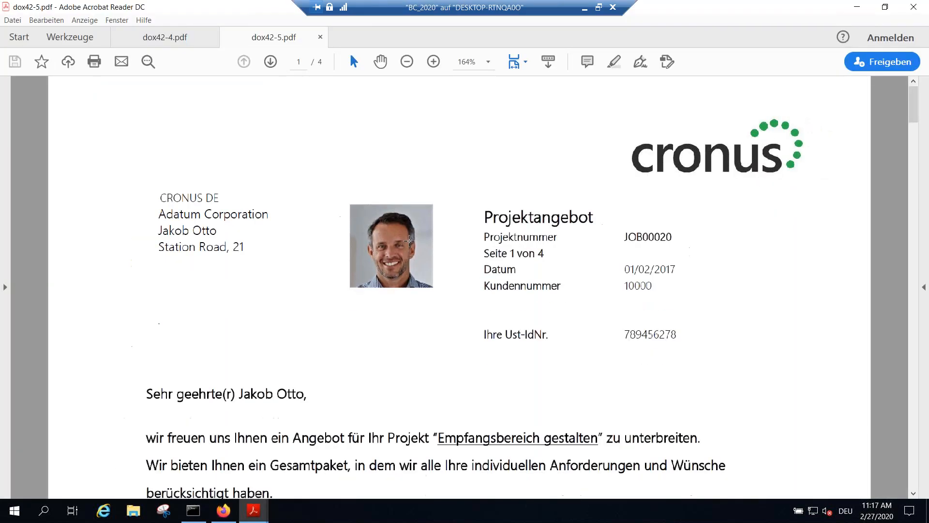
scroll(394, 197, "down", 2)
scroll(364, 191, "down", 2)
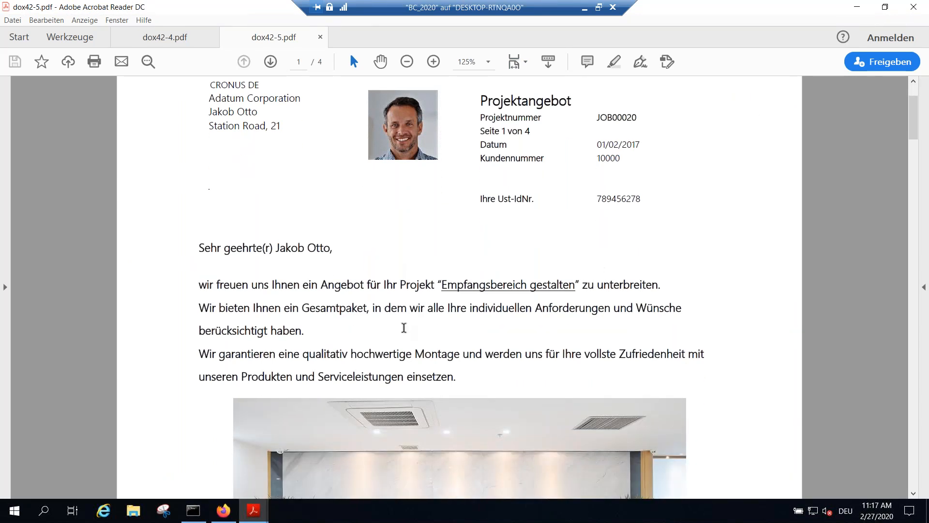
scroll(508, 265, "down", 10)
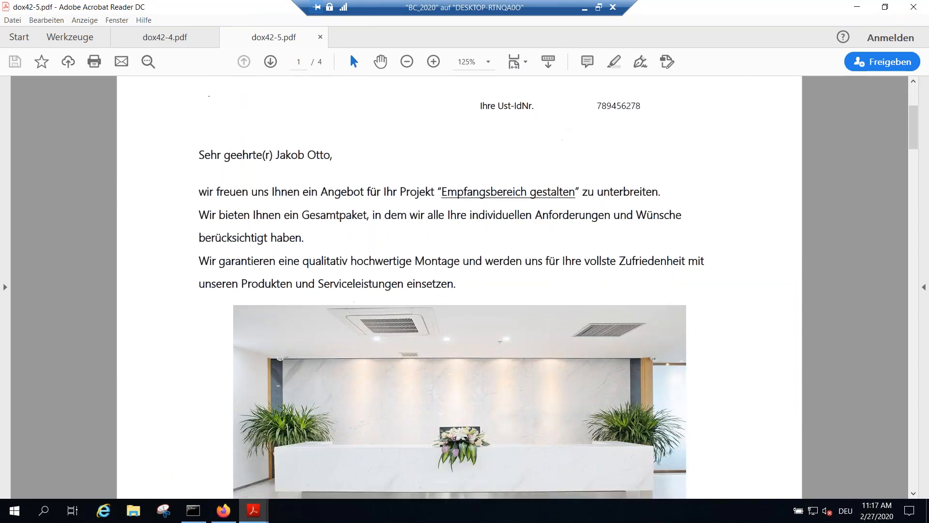
scroll(717, 280, "down", 6)
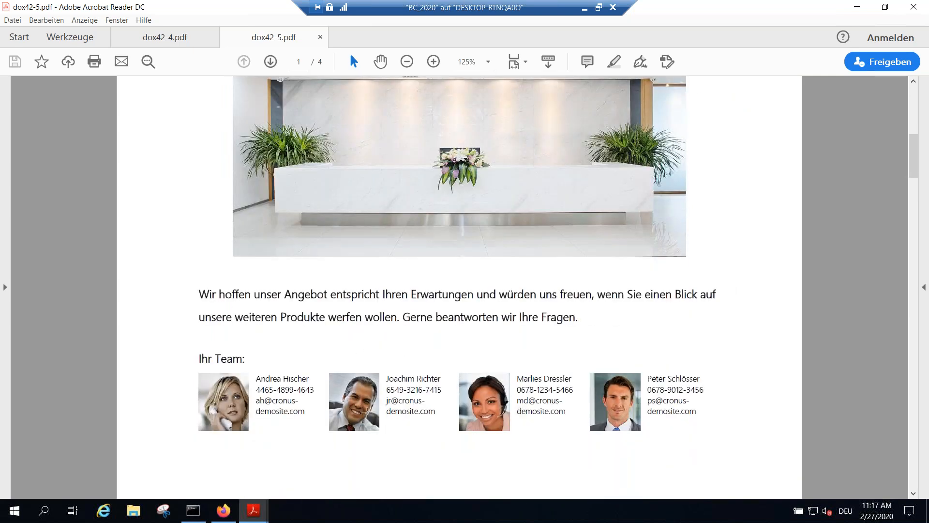
Step: Examine the Projektablauf und Preise table and the Produkte table on the German quote's second page
scroll(594, 384, "down", 3)
scroll(621, 333, "down", 19)
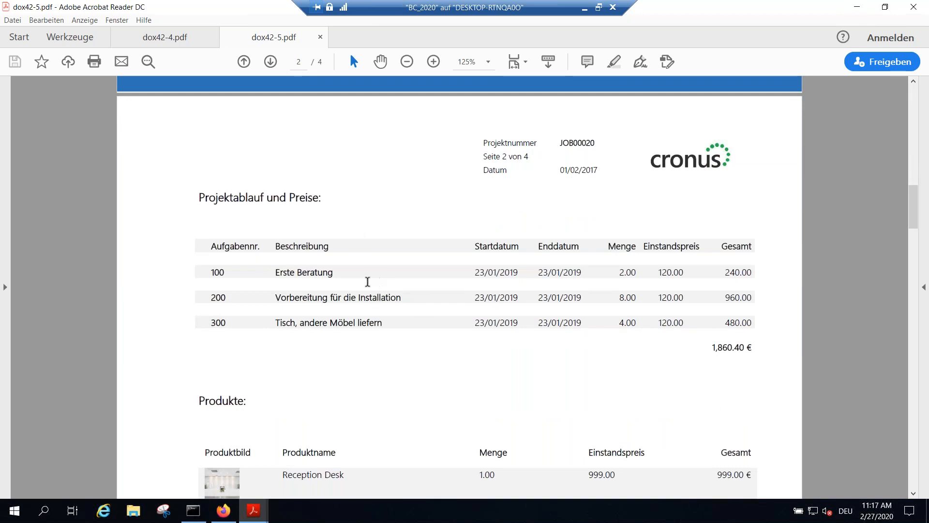
scroll(386, 257, "down", 3)
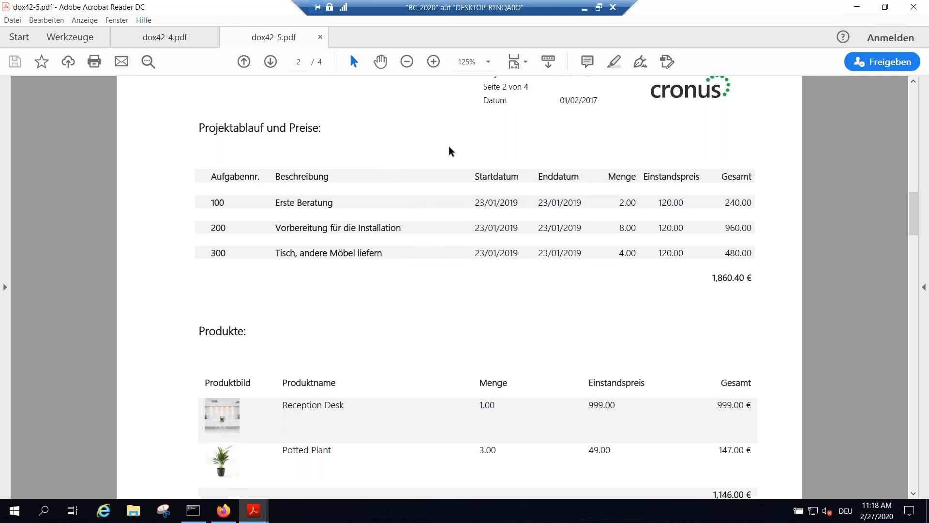
scroll(429, 201, "down", 3)
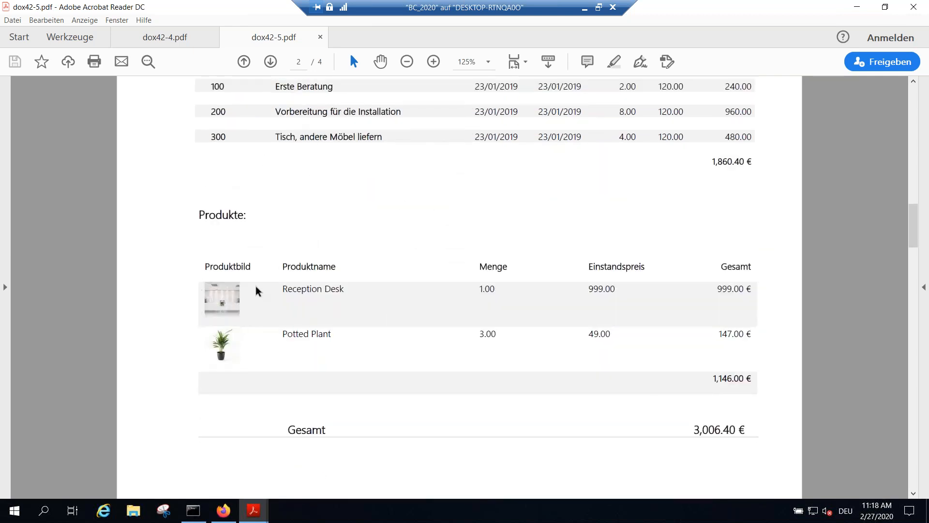
scroll(506, 227, "down", 2)
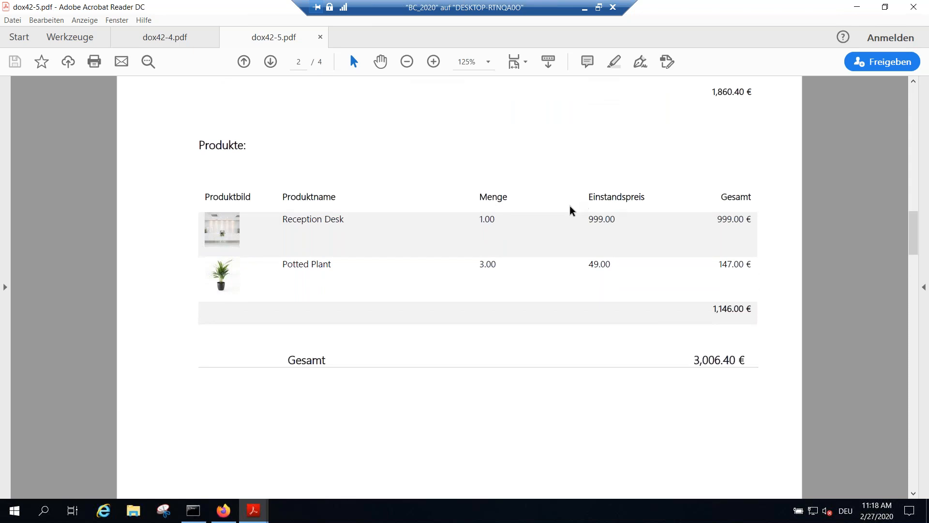
Step: Examine the Grundriss floor plan and the Allgemeine Geschäftsbedingungen on the last two pages of the German quote
scroll(797, 201, "down", 7)
scroll(679, 228, "down", 8)
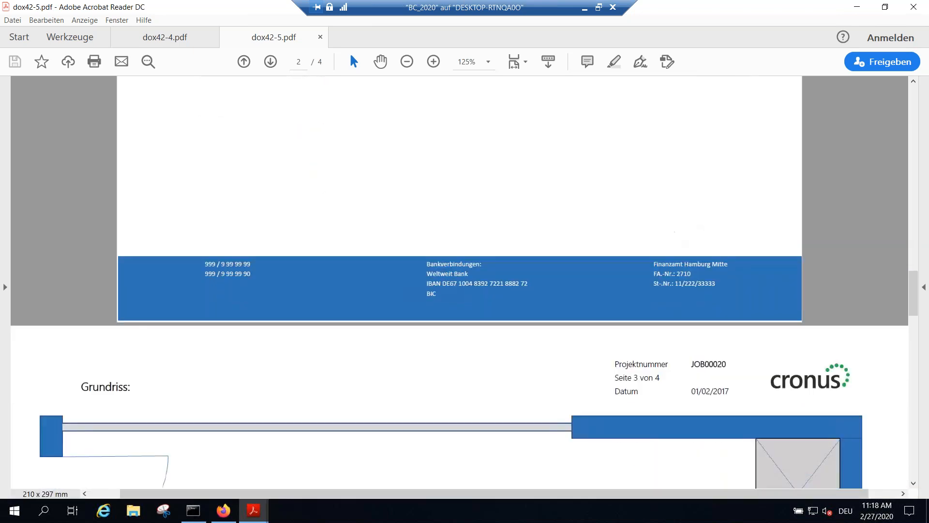
scroll(677, 227, "down", 2, "ctrl")
scroll(674, 228, "down", 4)
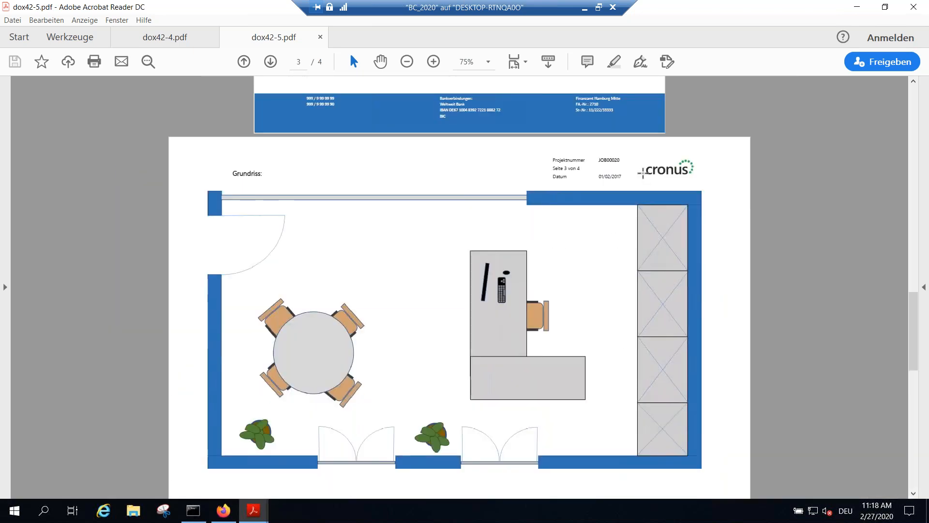
scroll(629, 175, "down", 6)
scroll(628, 181, "down", 3)
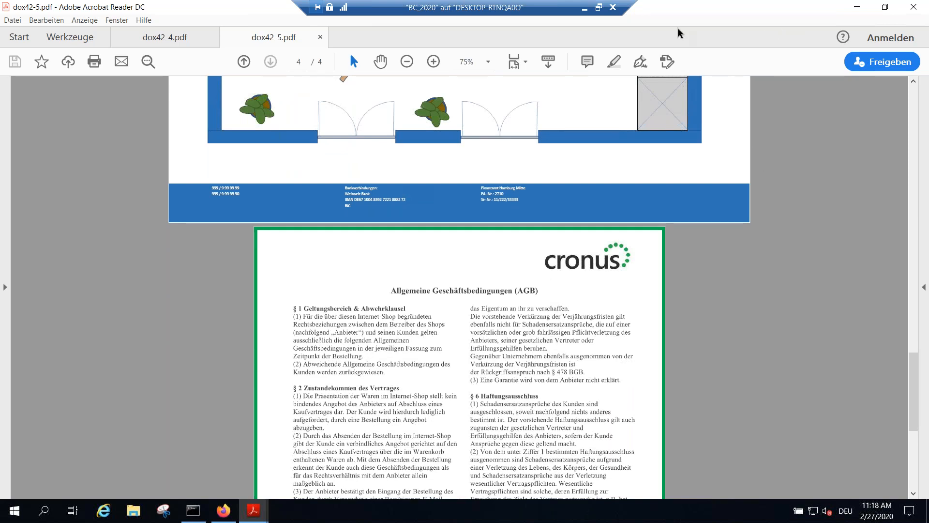
Step: Switch back to Business Central, leave the Jobs list for the Role Center, and open the Projektangebot_offline folder in File Explorer
left_click(860, 6)
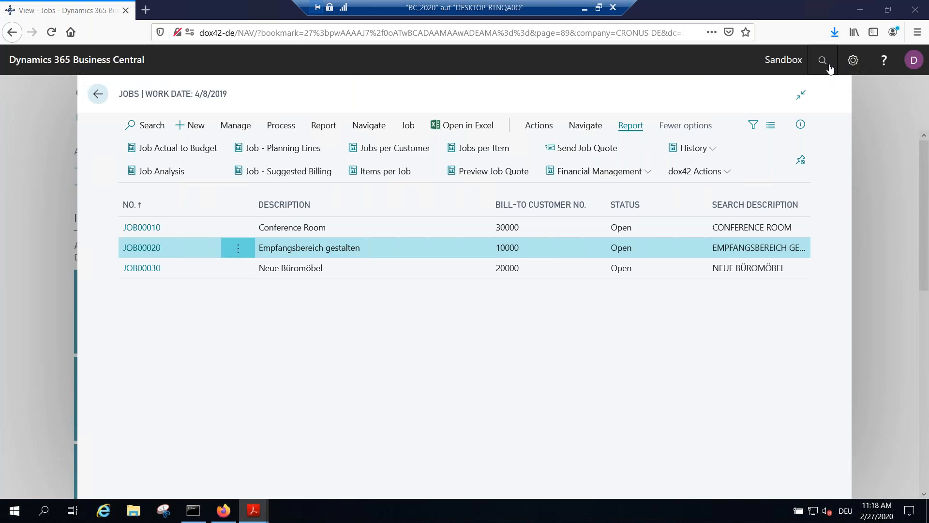
left_click(97, 94)
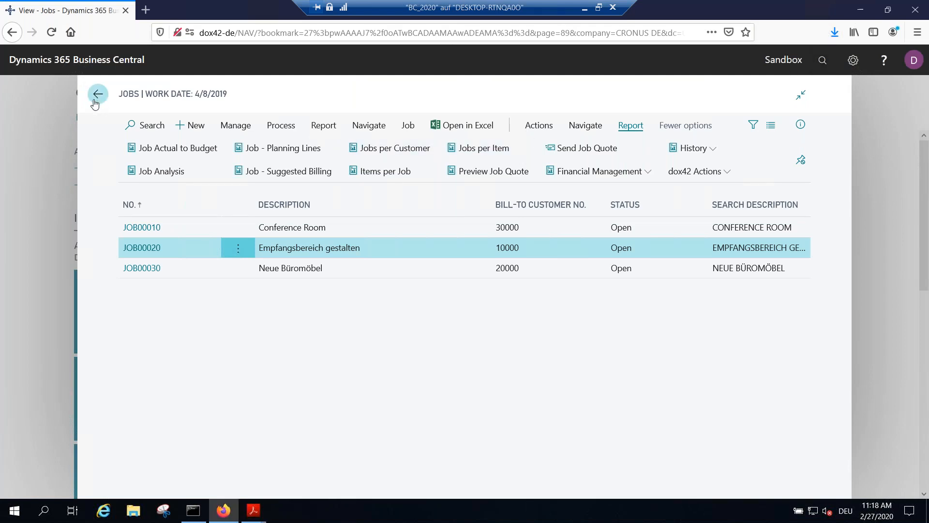
left_click(131, 513)
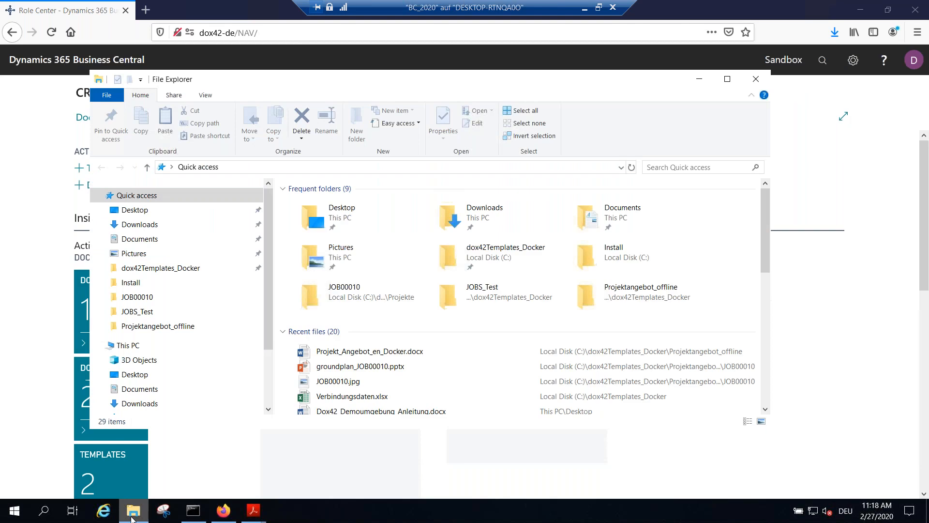
left_click(148, 328)
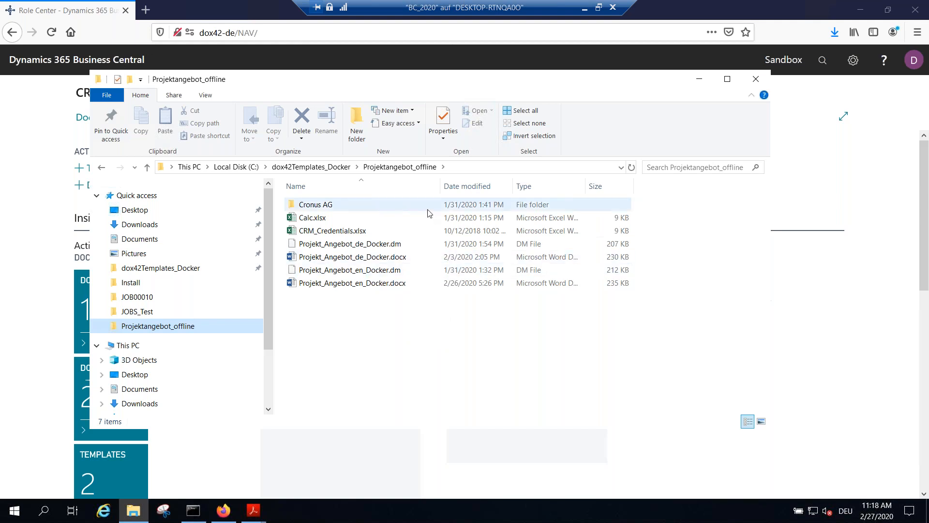
Step: Open the English quote template Projekt_Angebot_en_Docker.docx in Word and bring up its dox42 datamap
double_click(381, 283)
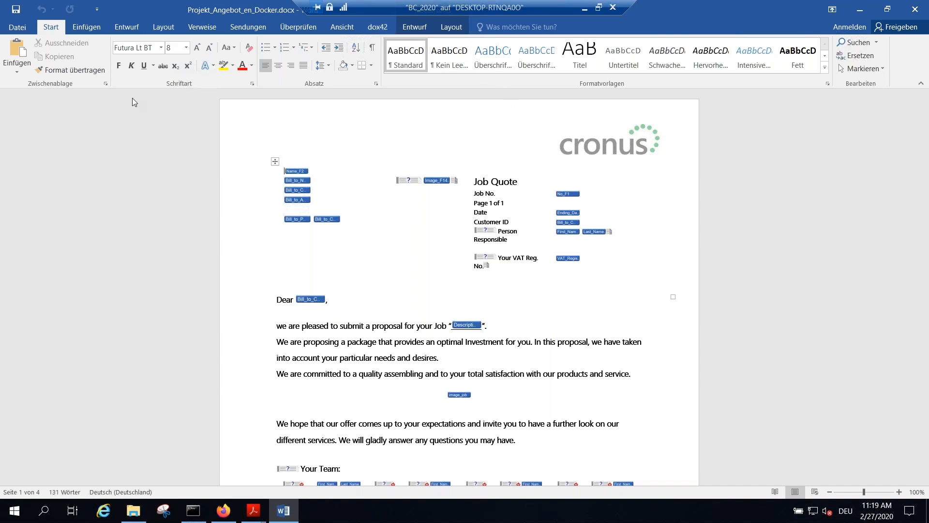
left_click(380, 28)
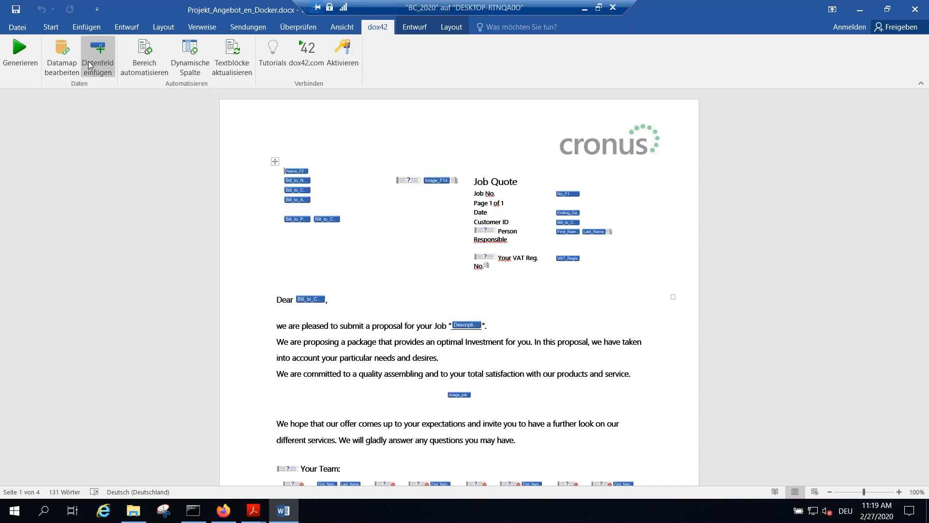
left_click(64, 53)
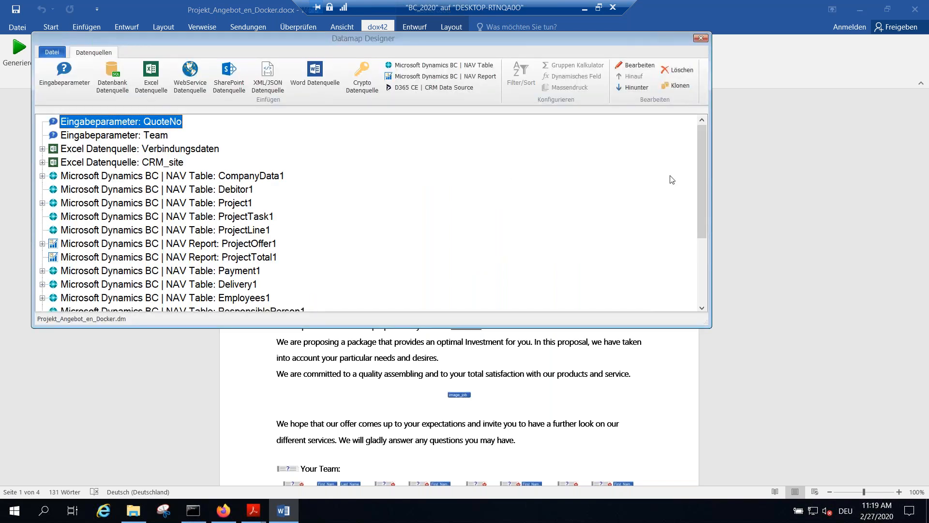
Step: Examine the data sources in the Datamap Designer, from the QuoteNo input parameter to Calc_Quote_TOTAL, and close the designer
left_click_drag(707, 324, 716, 423)
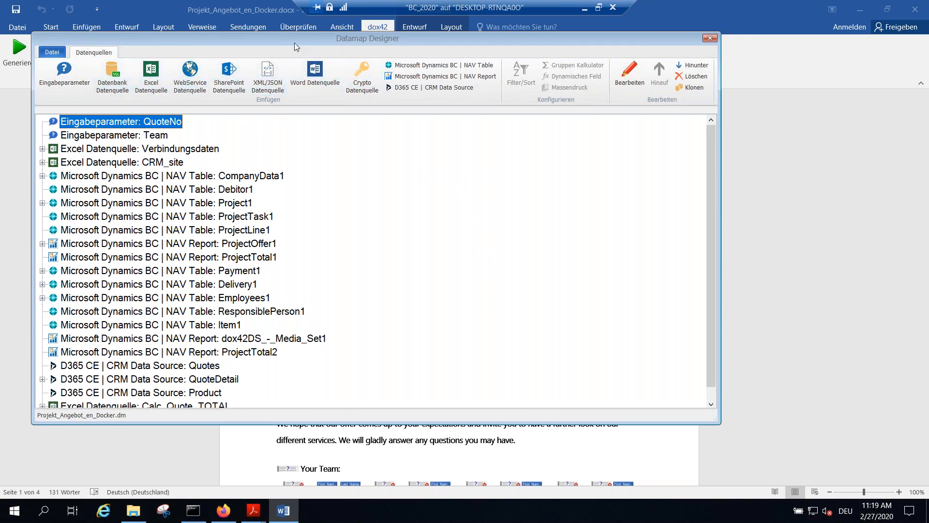
left_click_drag(294, 41, 340, 61)
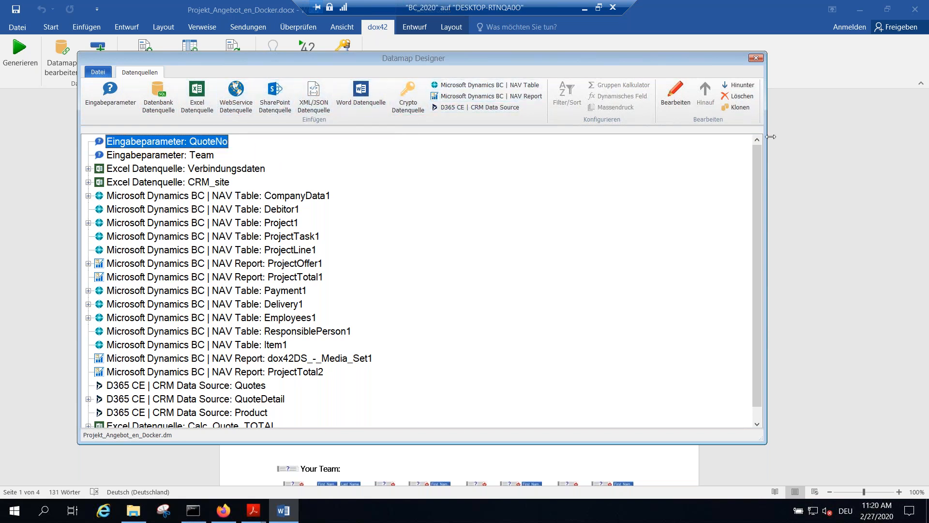
left_click_drag(770, 137, 851, 137)
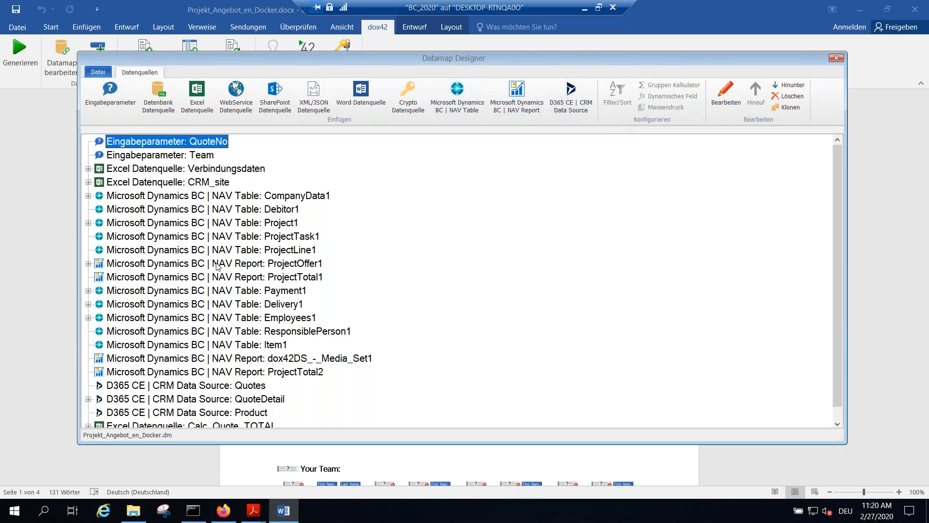
scroll(217, 266, "down", 1)
scroll(219, 223, "up", 1)
scroll(237, 241, "down", 1)
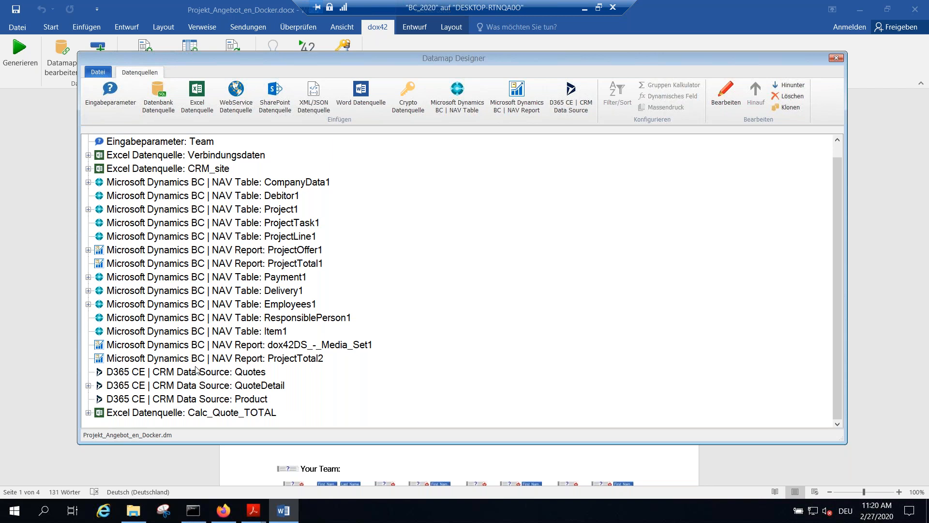
left_click(835, 59)
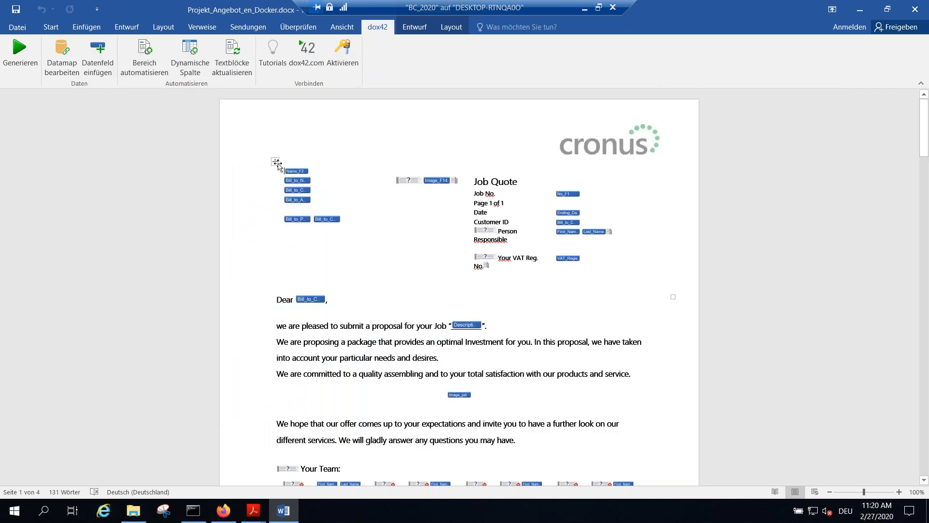
Step: Insert the Name_F2 data field from CompanyData1 on the empty line below the address block
left_click(106, 55)
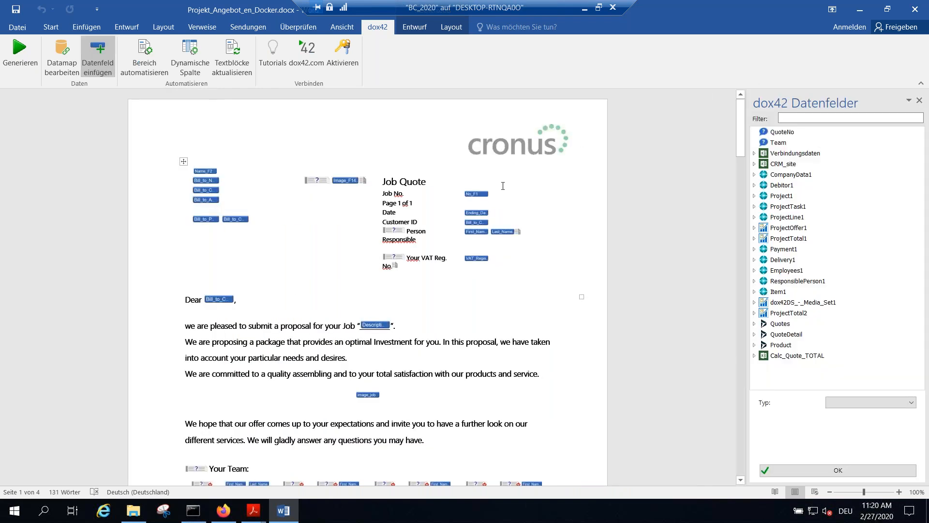
left_click(208, 172)
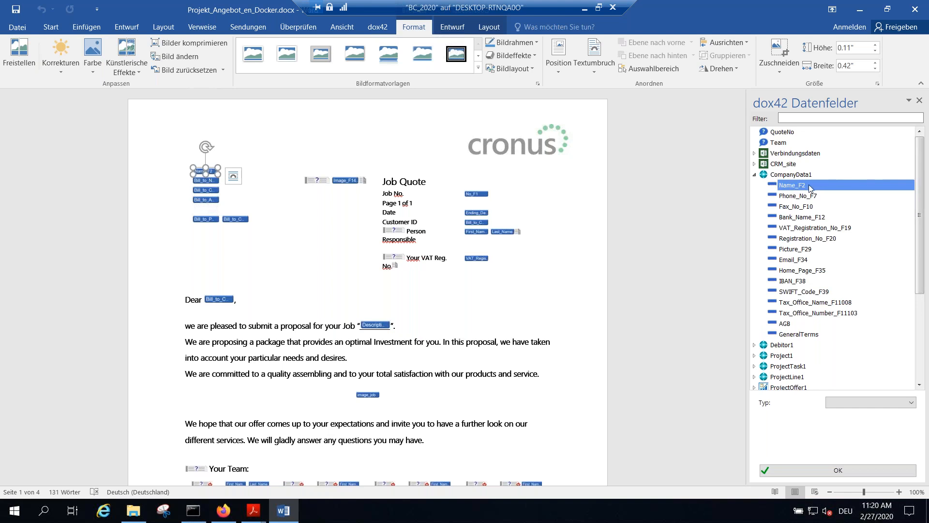
left_click_drag(802, 186, 232, 173)
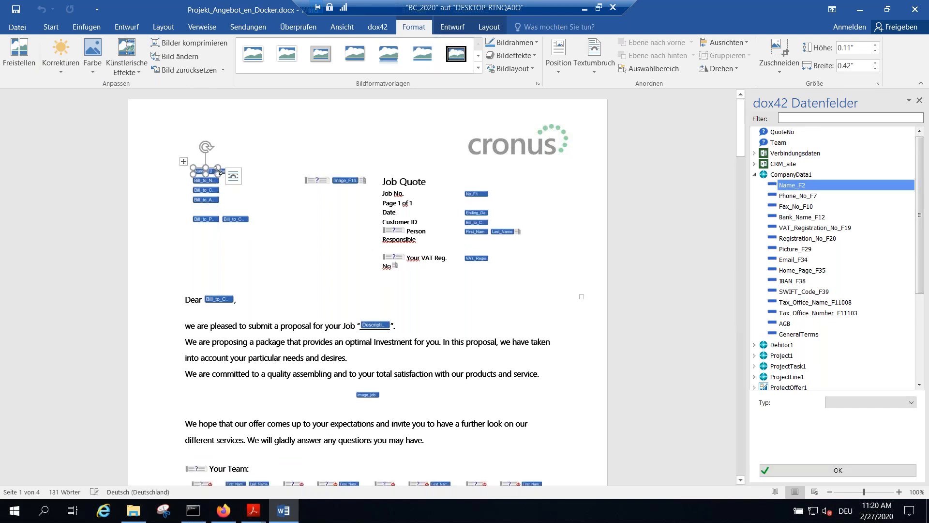
left_click(244, 240)
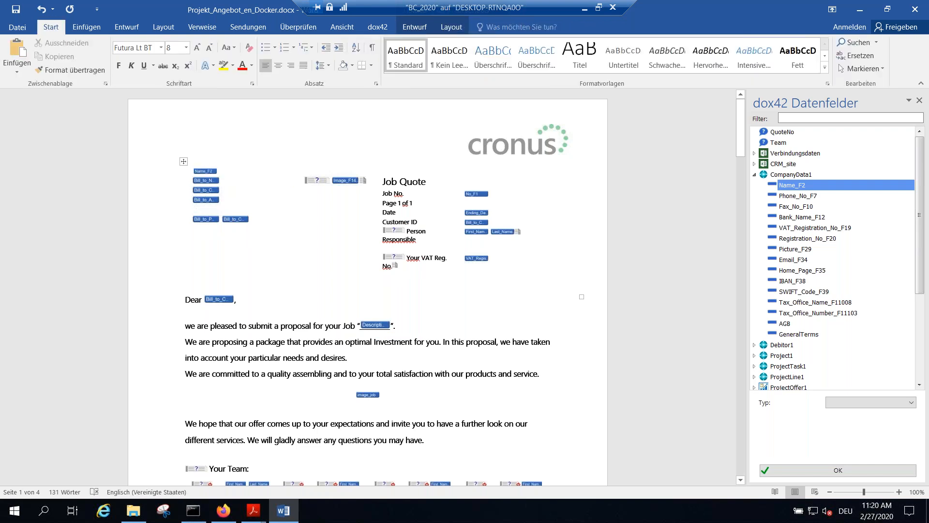
left_click(260, 237)
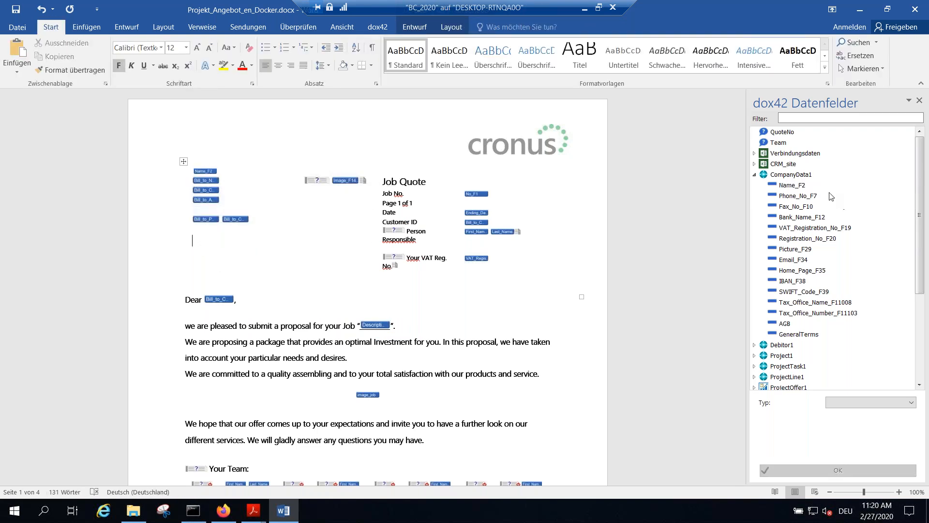
left_click_drag(798, 185, 210, 251)
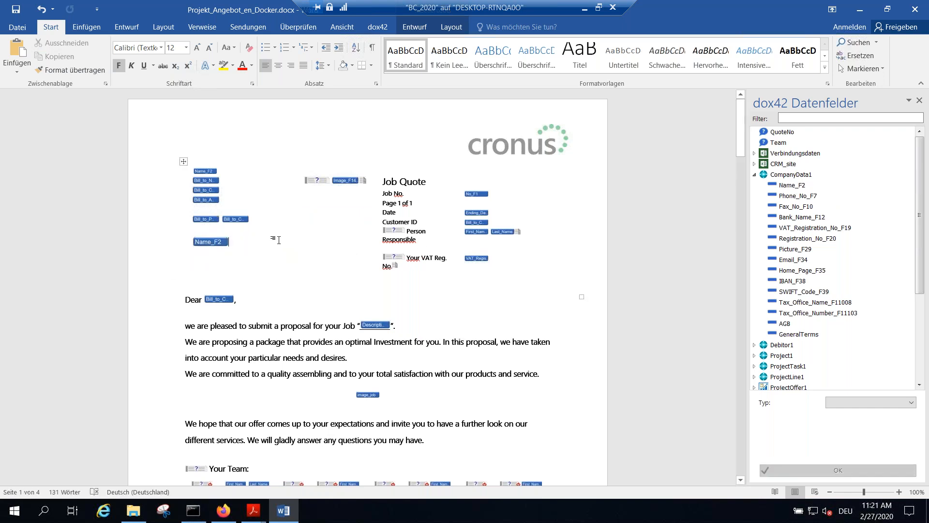
Step: Apply a red font colour to the Name_F2 field inserted below the address block
left_click_drag(278, 240, 194, 231)
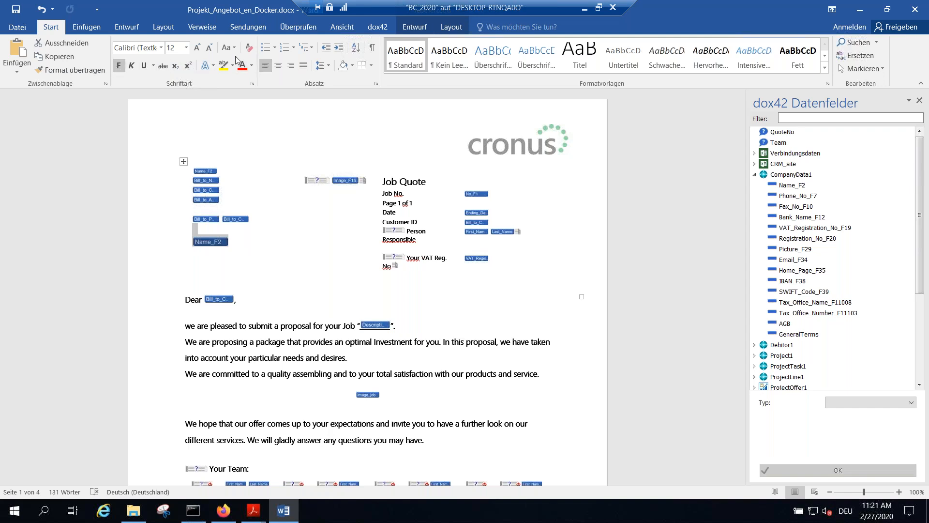
left_click(252, 66)
left_click(252, 170)
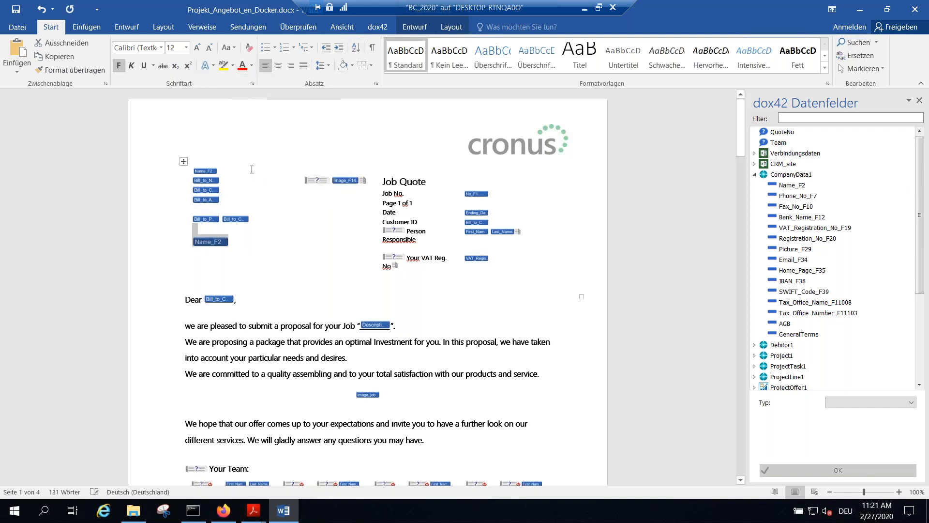
left_click(262, 243)
Step: Colour the "Dear" salutation line red and save the template
left_click_drag(259, 303, 184, 301)
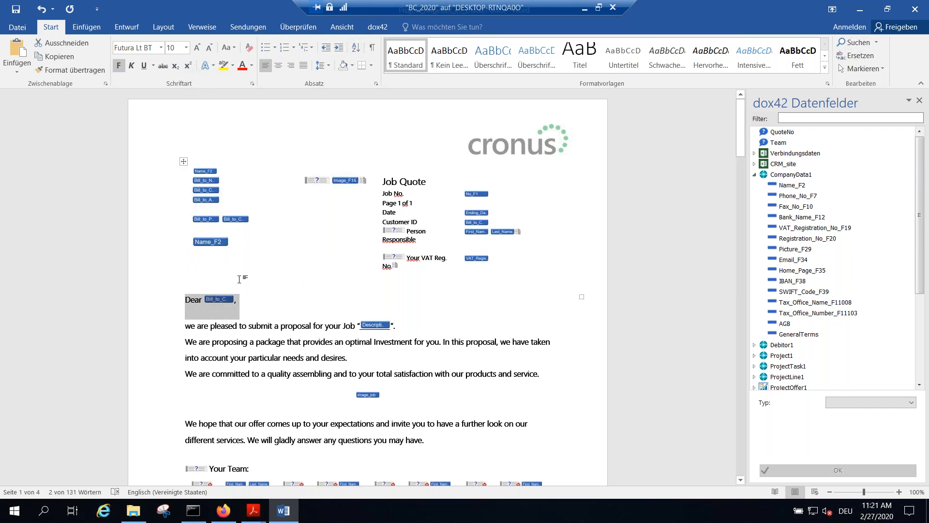
left_click(252, 65)
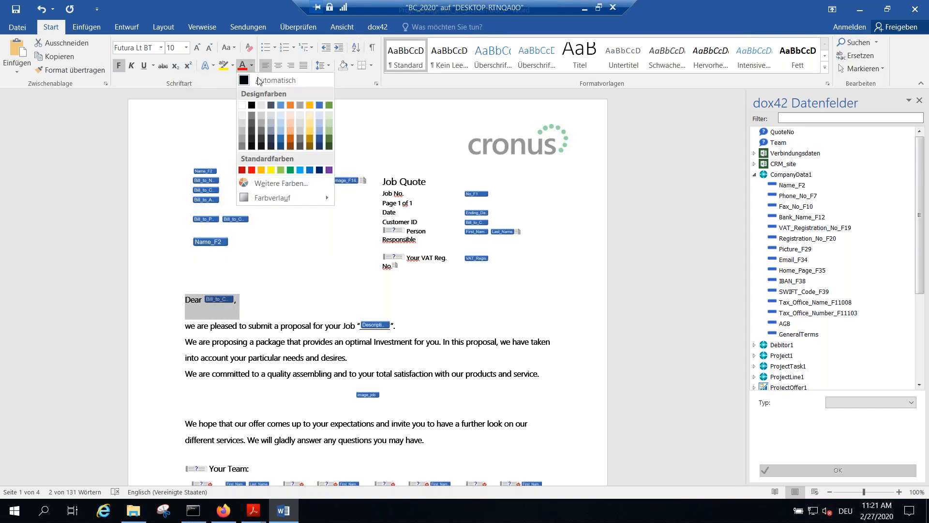
left_click(251, 169)
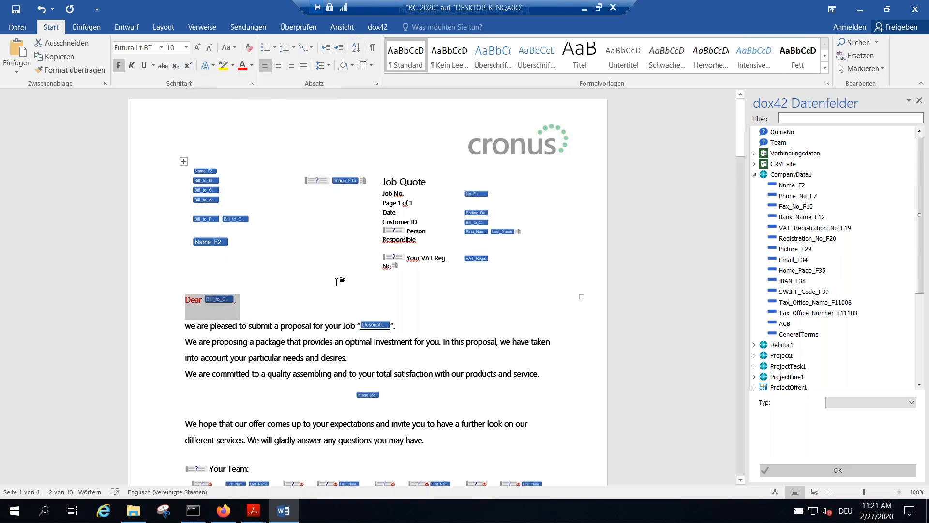
left_click(306, 308)
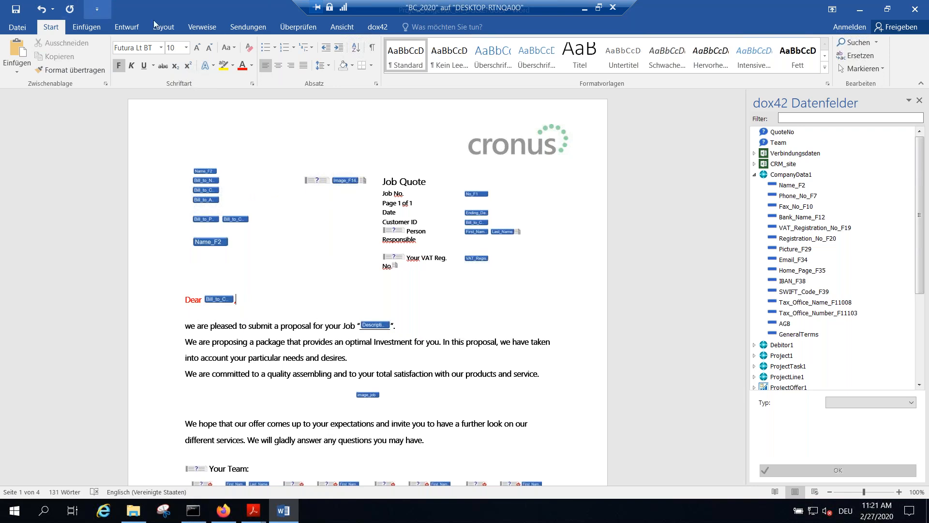
key("ctrl+s")
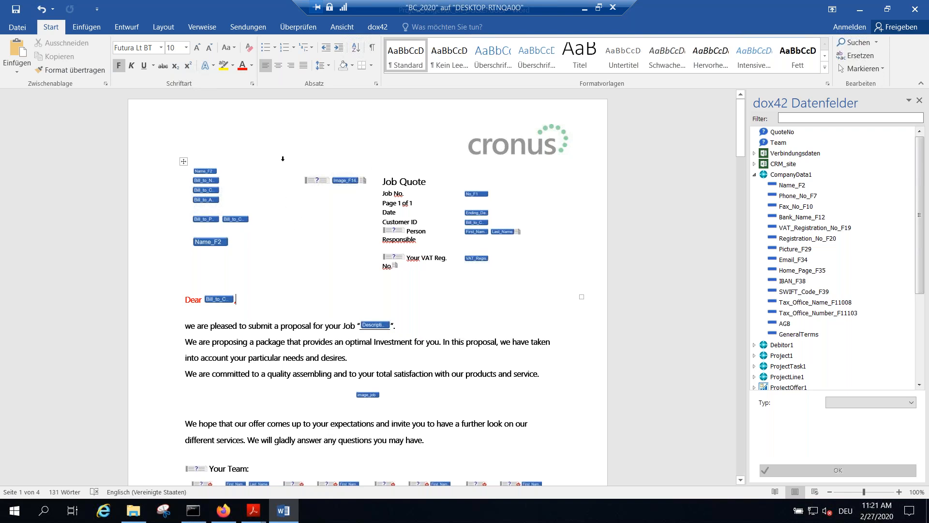
Step: Examine the Image_F140 field's settings and its insertion condition, including the available operators and logical links
left_click(344, 181)
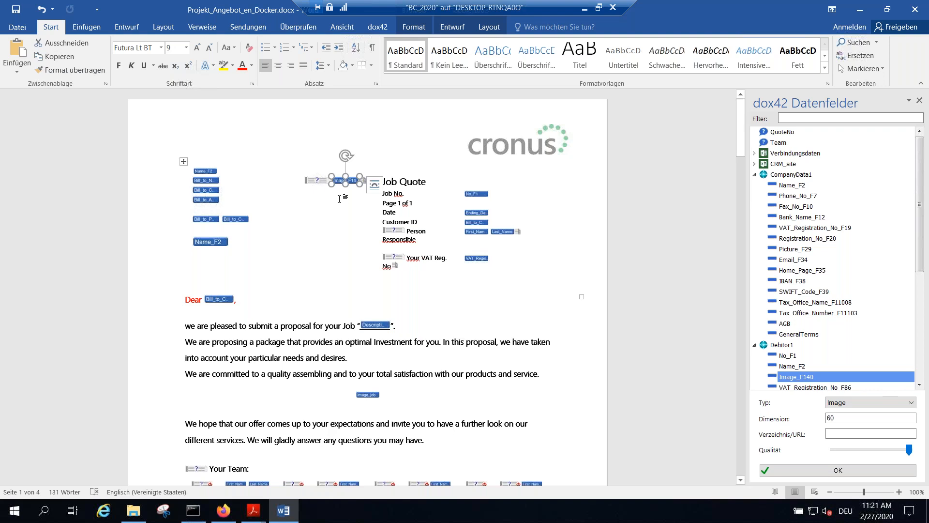
double_click(315, 182)
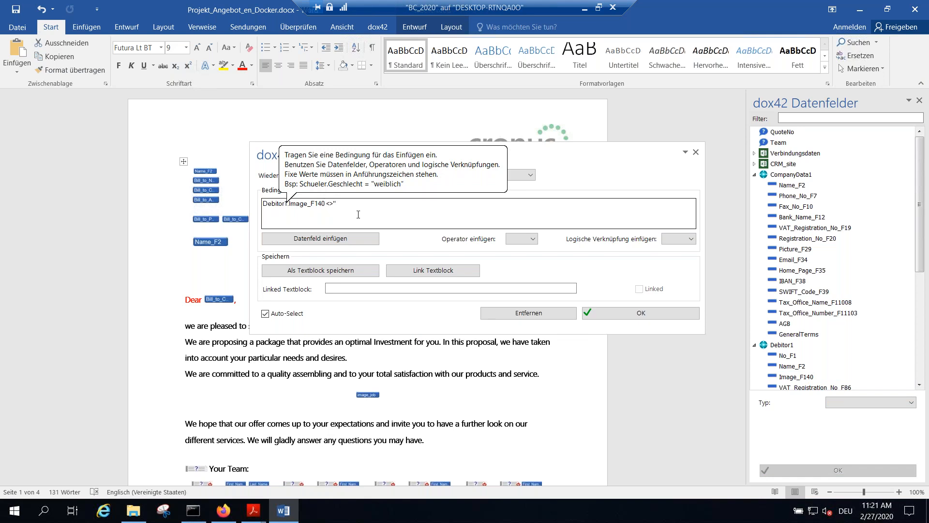
left_click(532, 239)
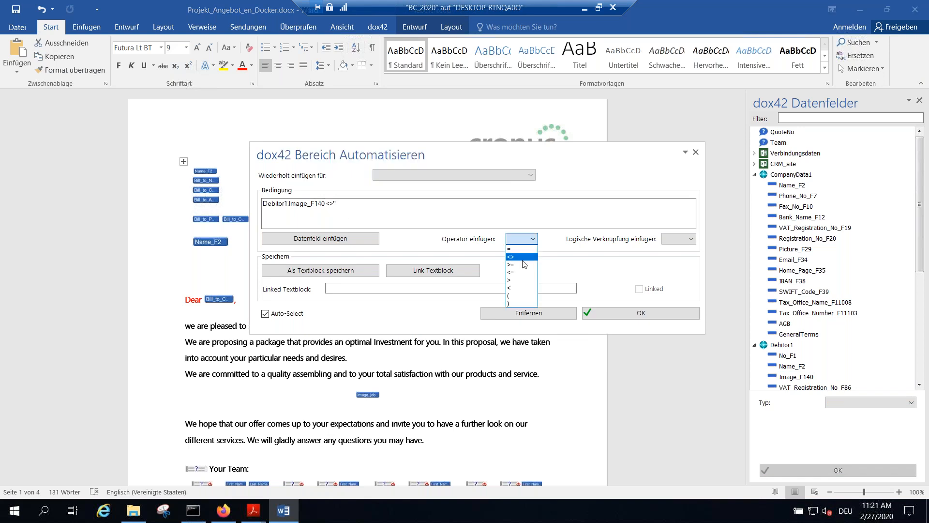
left_click(679, 242)
left_click(695, 240)
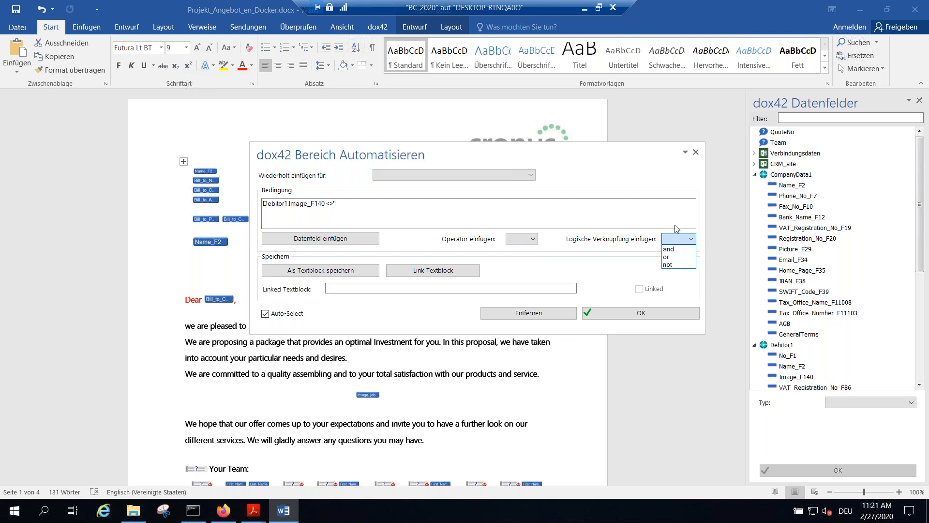
left_click(695, 152)
left_click(695, 152)
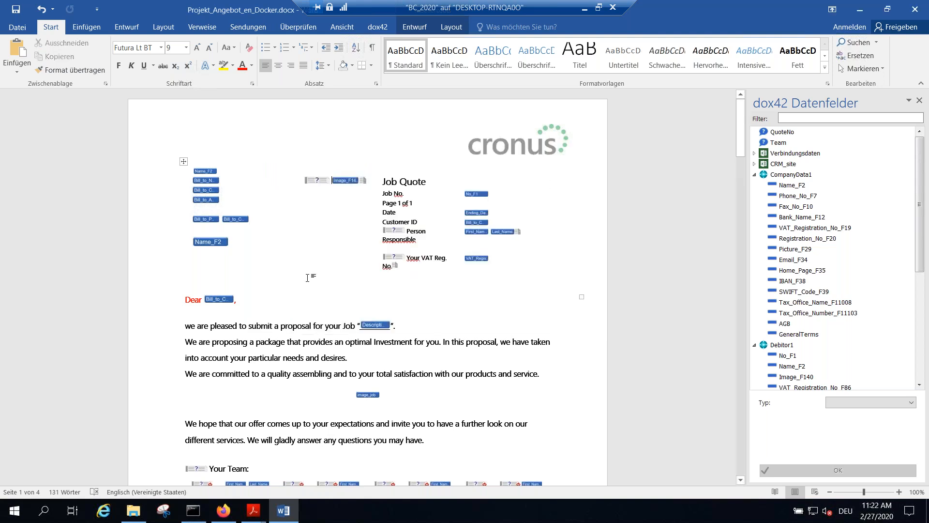
Step: Set the Bill_to_Contact_F1003 field in the address block to a BarCode with dimension 30 and QR symbology, and save the template
left_click(208, 190)
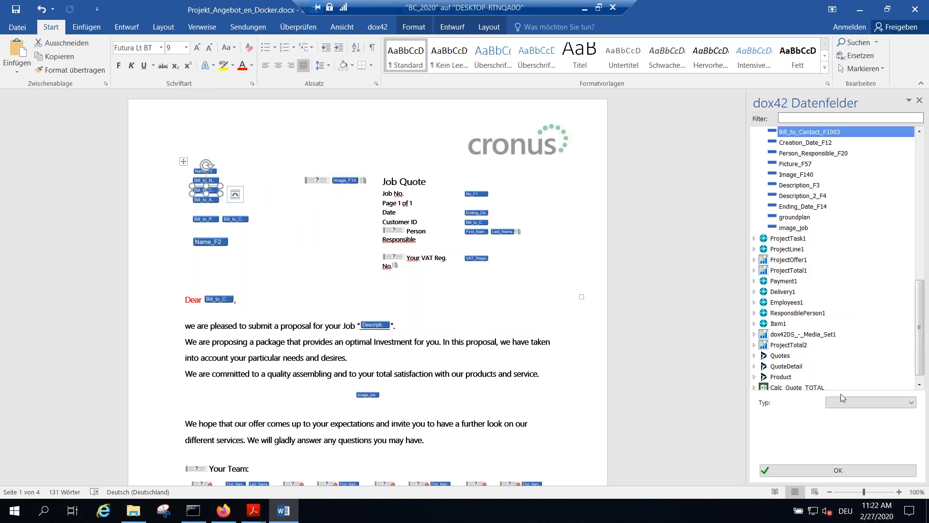
left_click(860, 403)
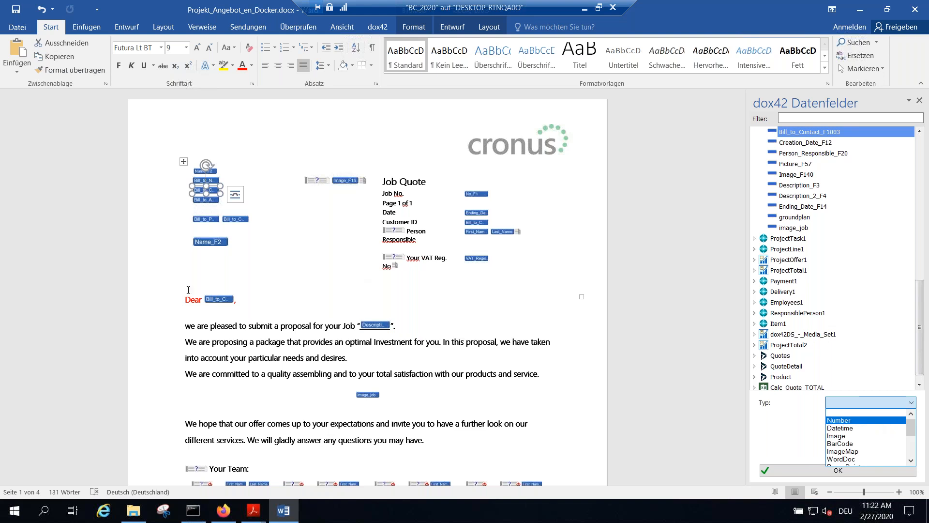
scroll(848, 426, "down", 1)
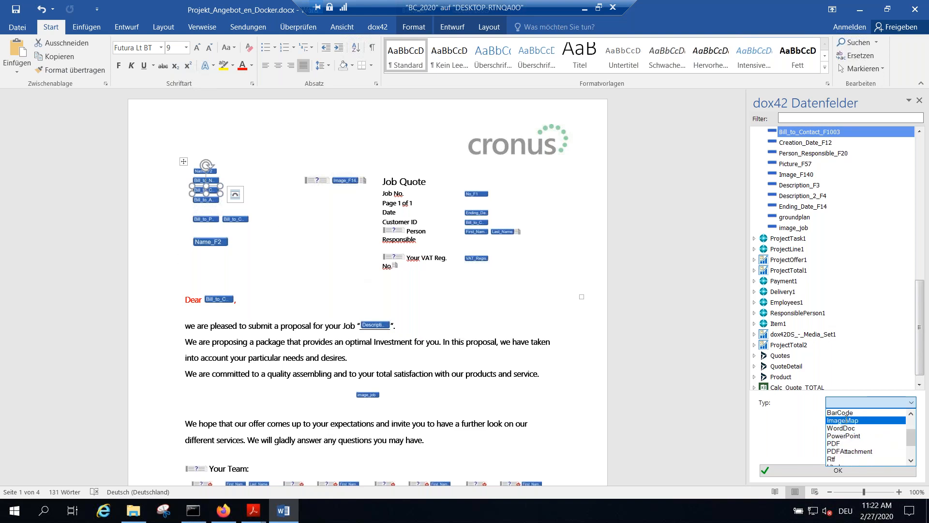
left_click(848, 415)
left_click(854, 432)
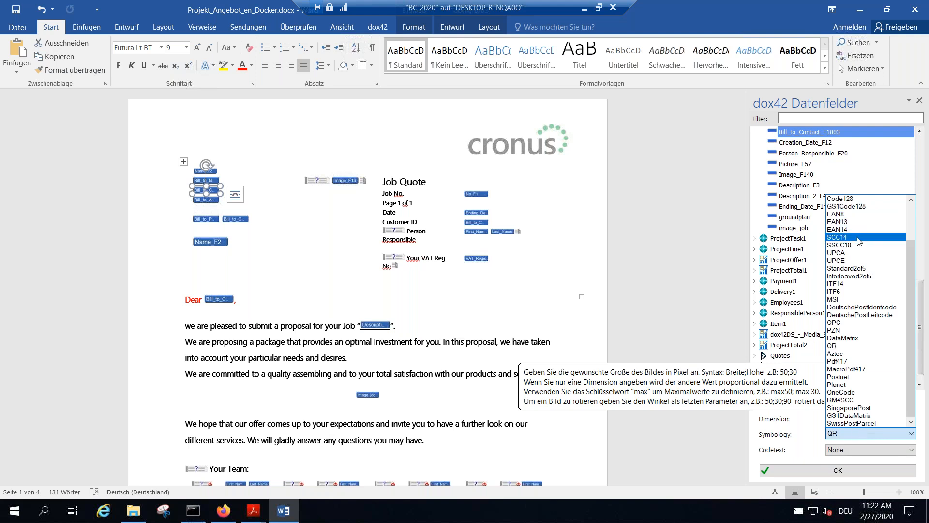
left_click(835, 434)
left_click(837, 419)
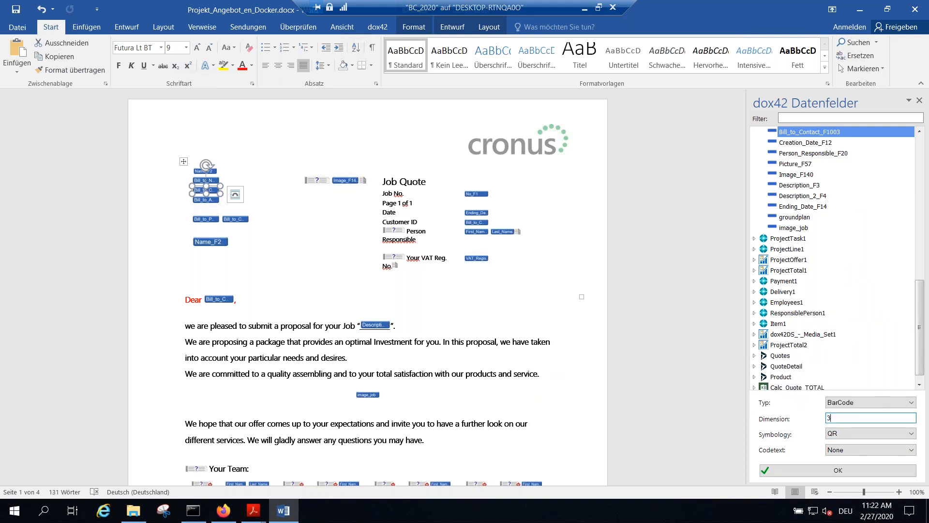
left_click(837, 470)
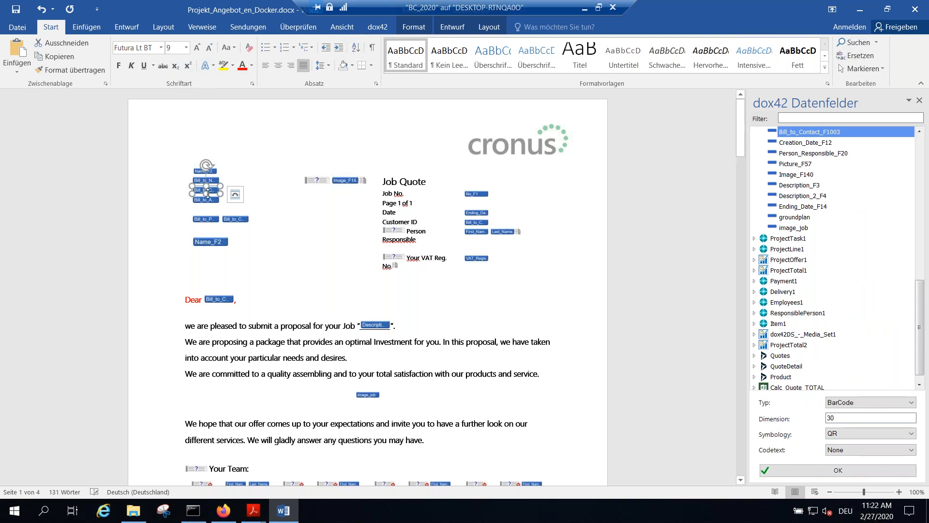
left_click(17, 10)
Step: Generate a test quote from the template with QuoteNo JOB00010 and Team MD|MH|JR|PS
left_click(375, 26)
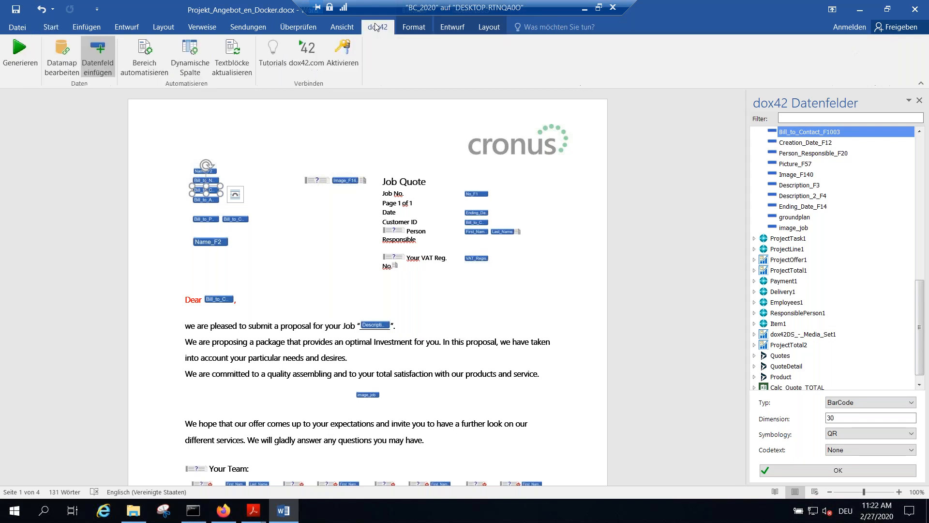
left_click(18, 53)
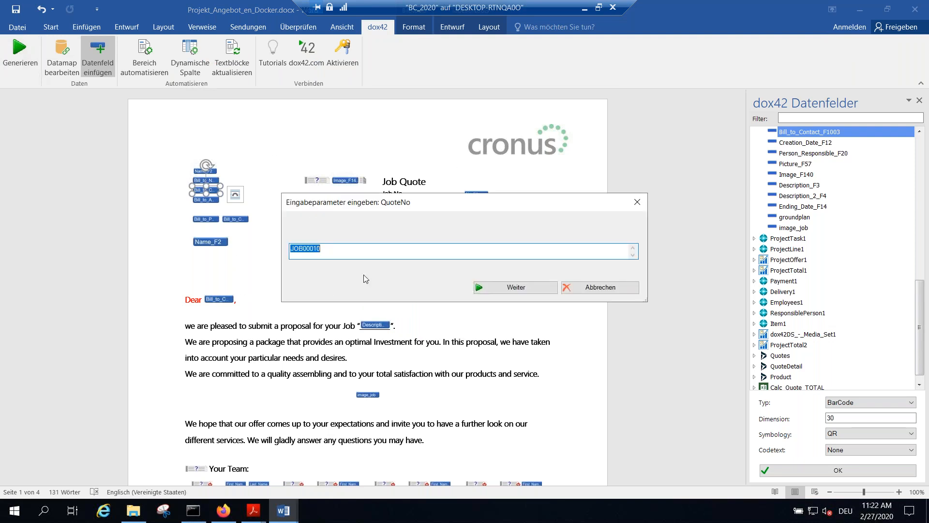
left_click(516, 285)
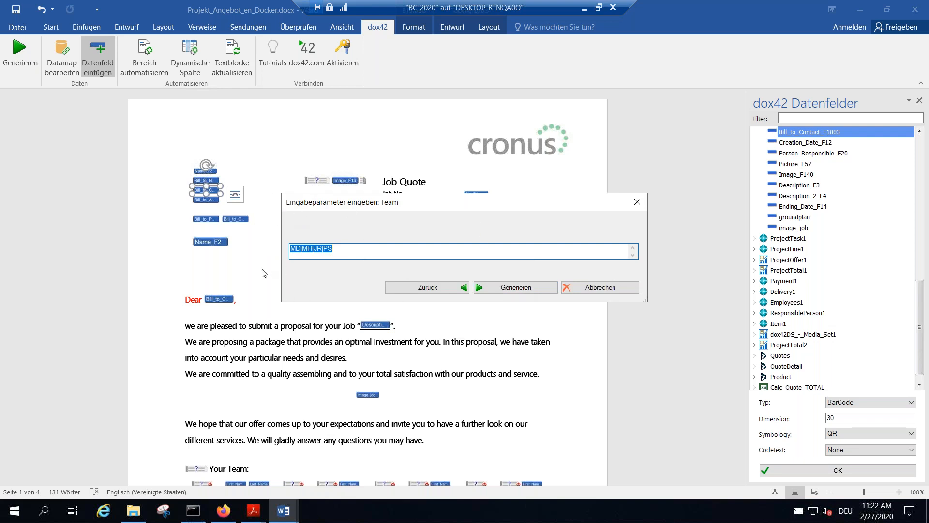
left_click(514, 290)
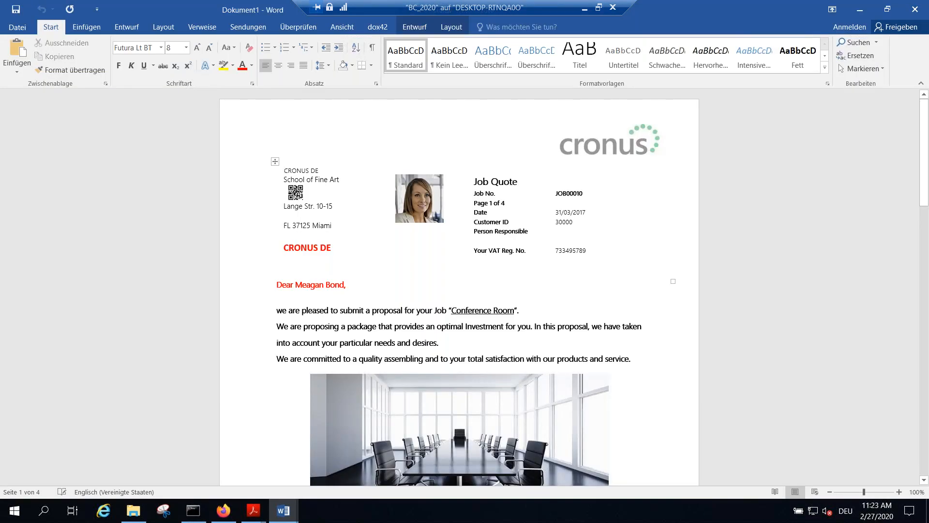
Step: Show the generated quote and the template side by side and hide the template's dox42 data field list
left_click(341, 27)
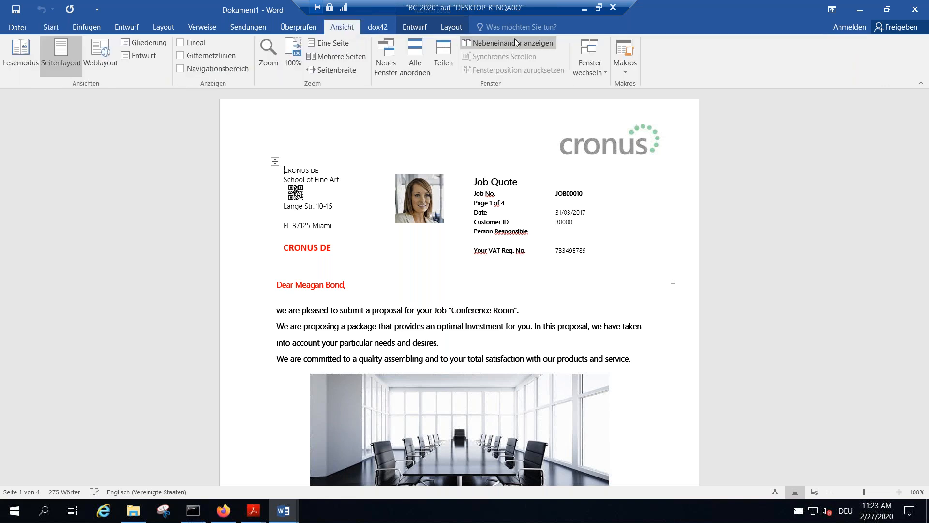
left_click(515, 42)
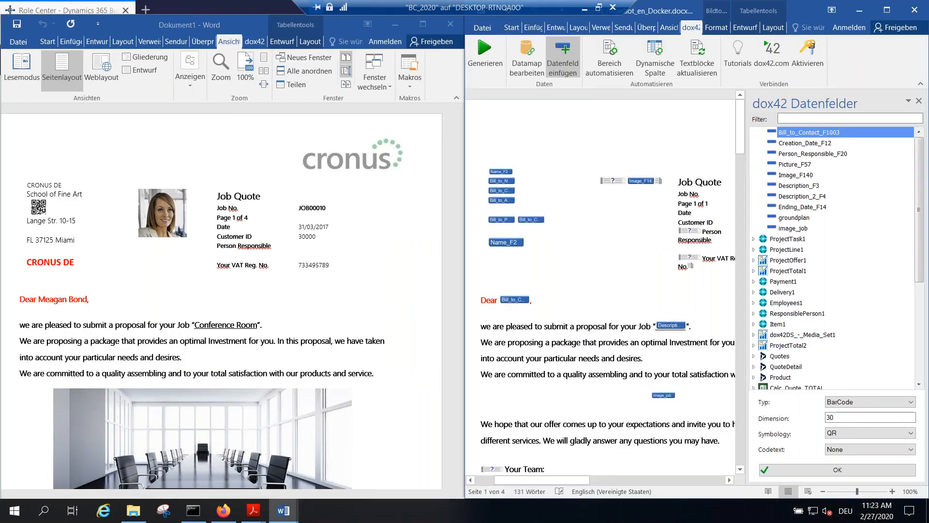
left_click(919, 100)
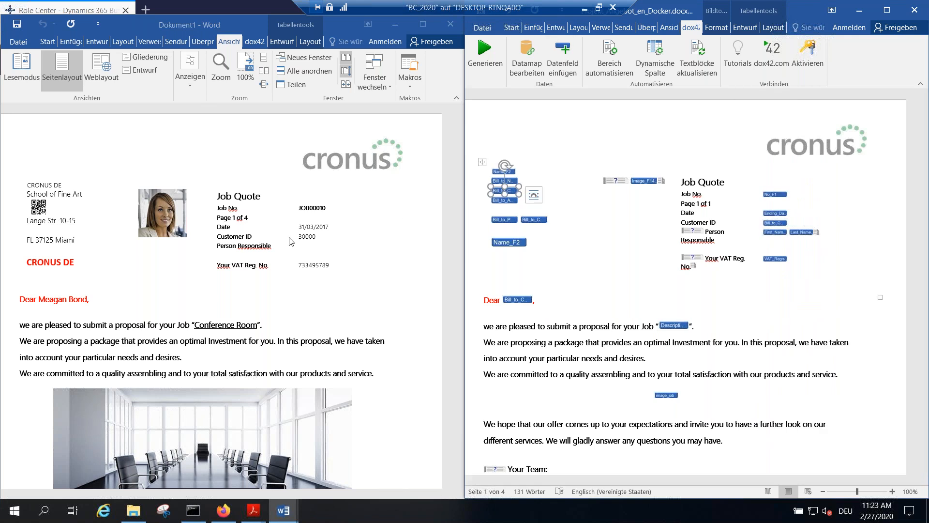
Step: Compare the generated quote with the template from the salutation, job image and team section to the job structure and pricing table
scroll(300, 251, "down", 1)
scroll(300, 250, "up", 1)
scroll(345, 238, "down", 6)
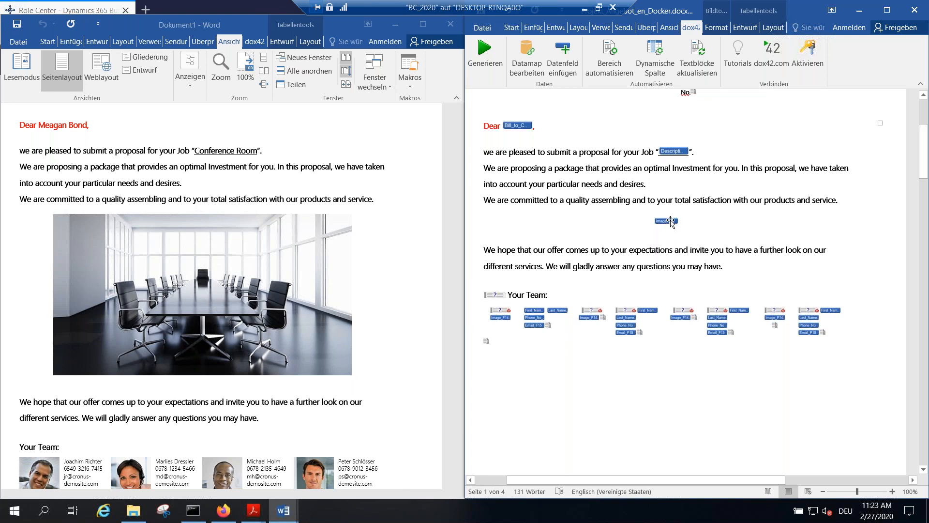
scroll(604, 235, "down", 5)
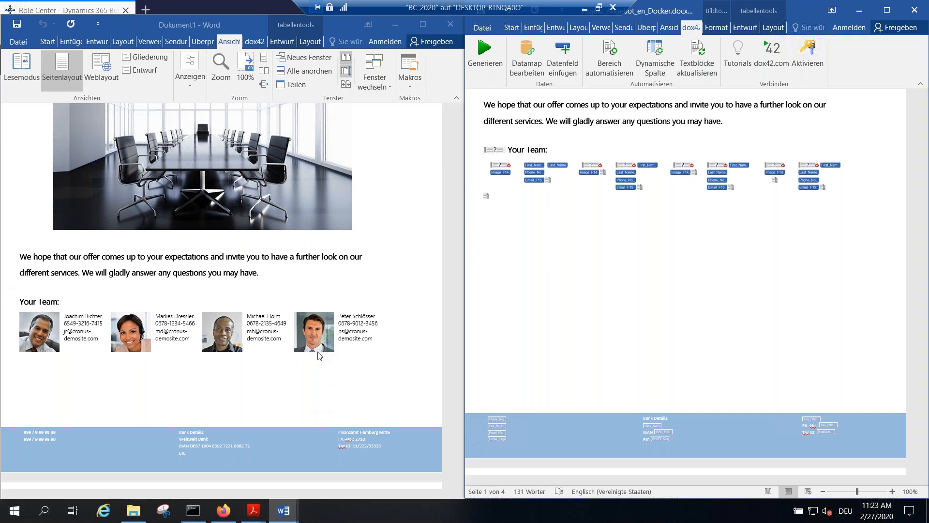
scroll(324, 364, "down", 2)
scroll(324, 362, "down", 10)
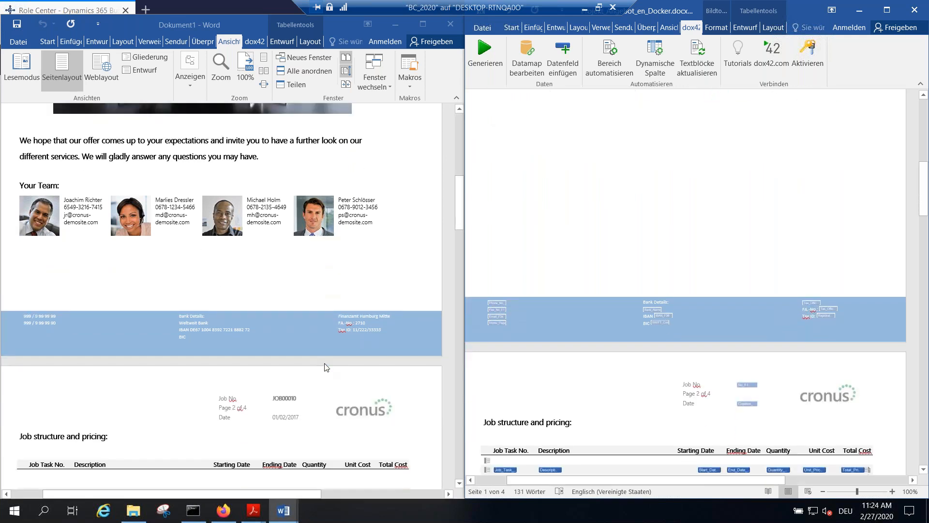
scroll(357, 274, "down", 1)
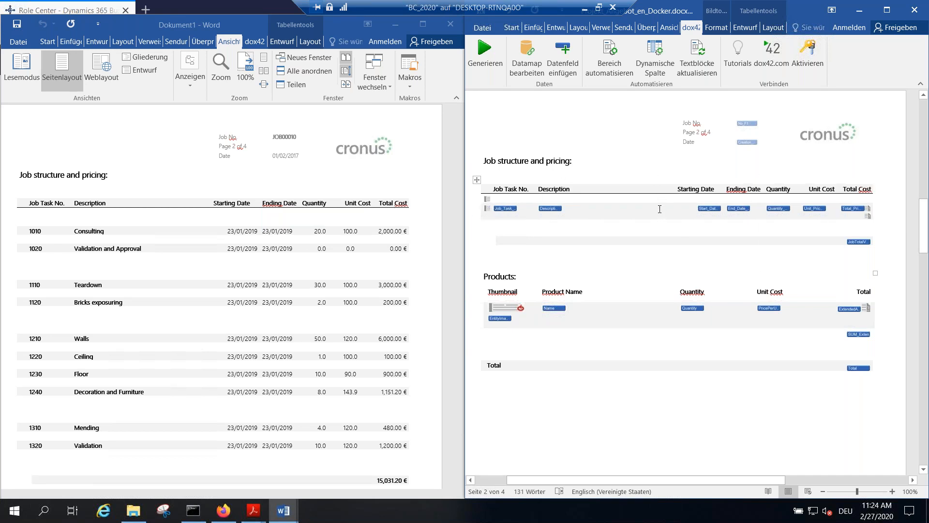
scroll(667, 282, "down", 3)
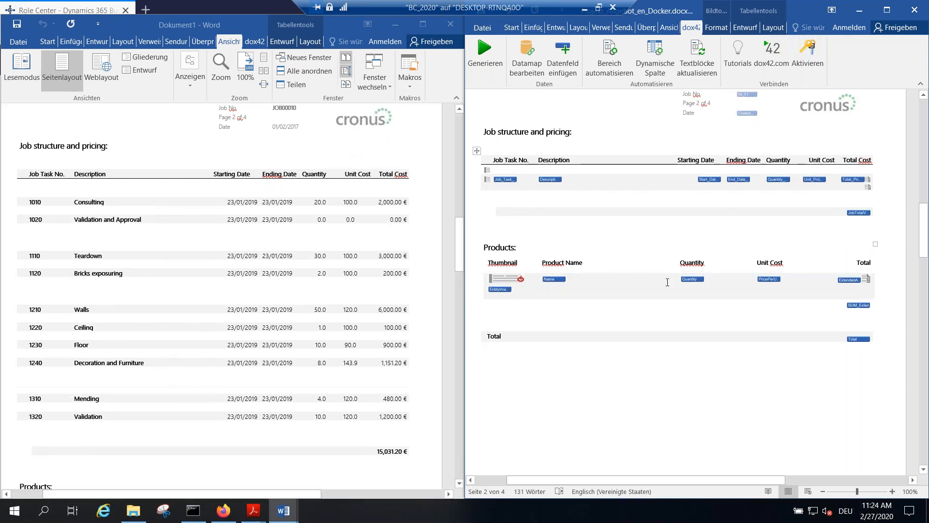
Step: Check the data source of the Product Name field, view quote JOB00010's products in Dynamics 365 Sales, and return to the remote session
double_click(550, 221)
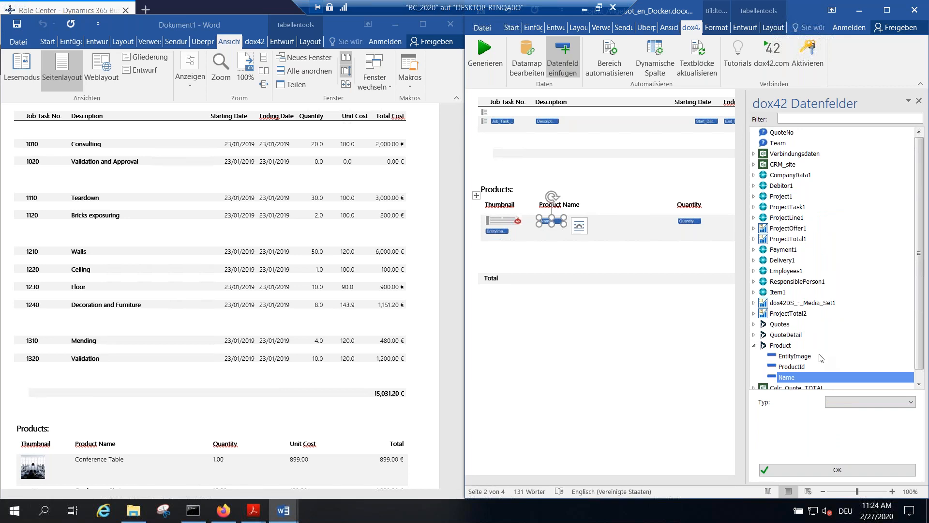
left_click(584, 13)
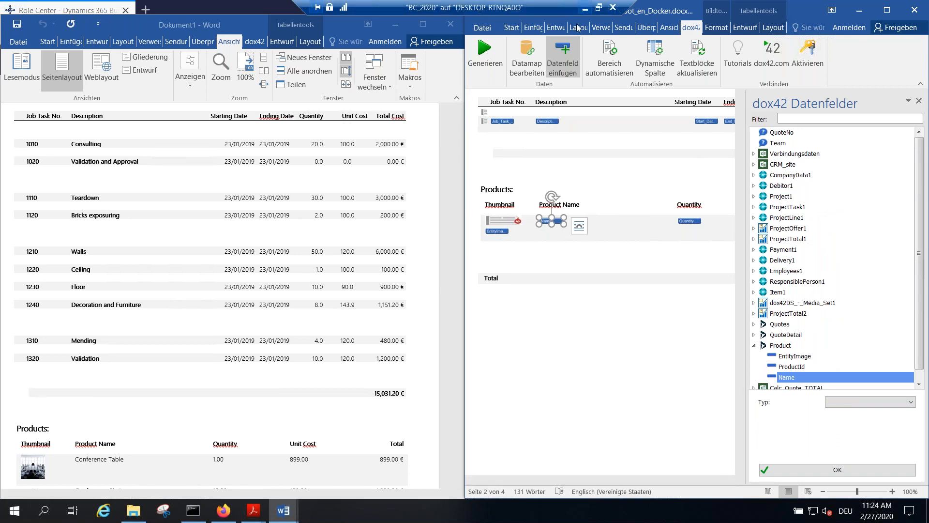
key("super+d")
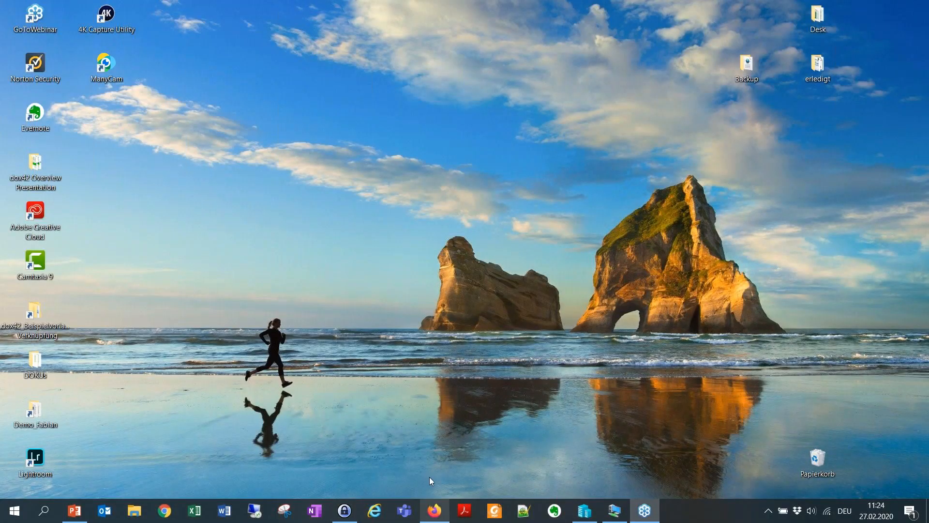
left_click(435, 511)
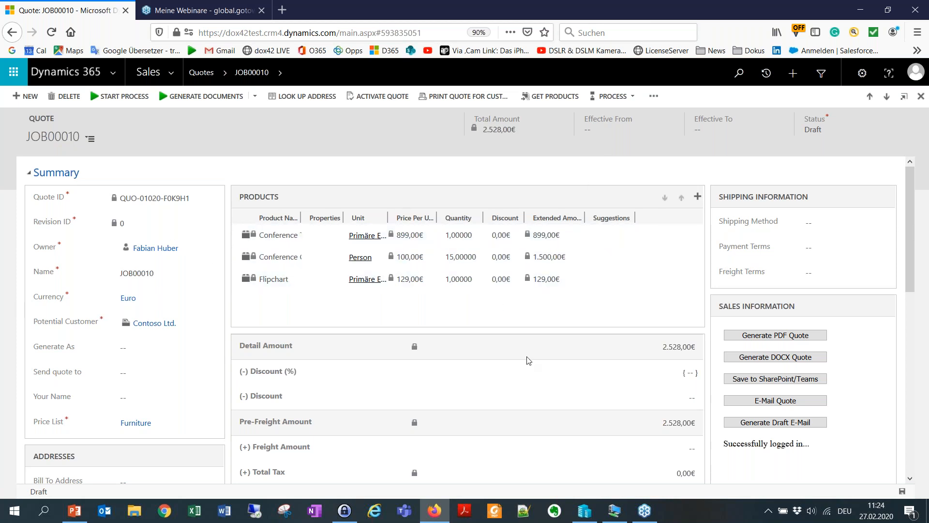
left_click(613, 513)
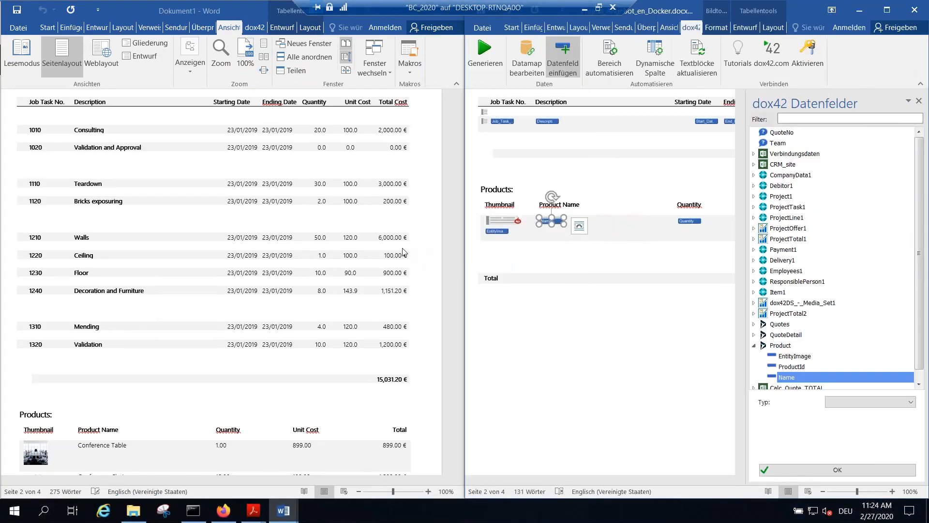
Step: Compare the Products table and the totals in the generated quote with the template's fields
scroll(598, 258, "down", 1)
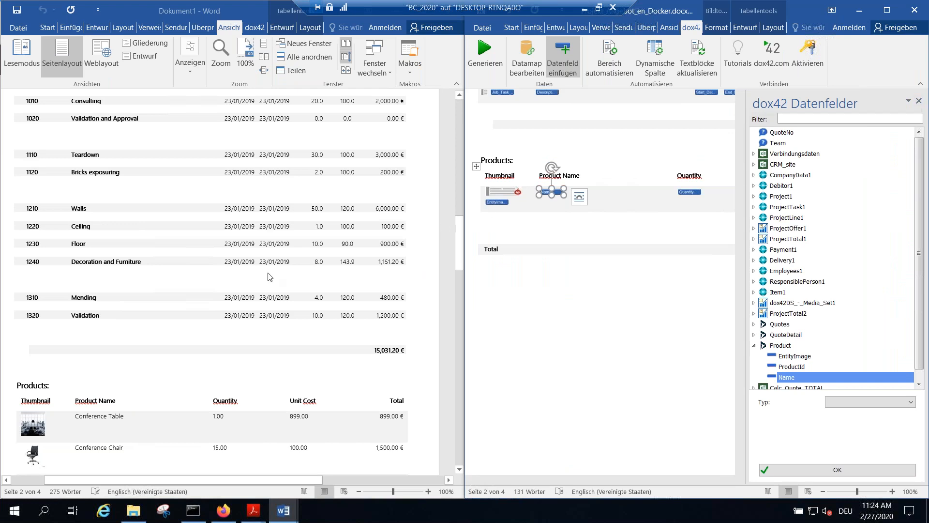
scroll(102, 314, "down", 4)
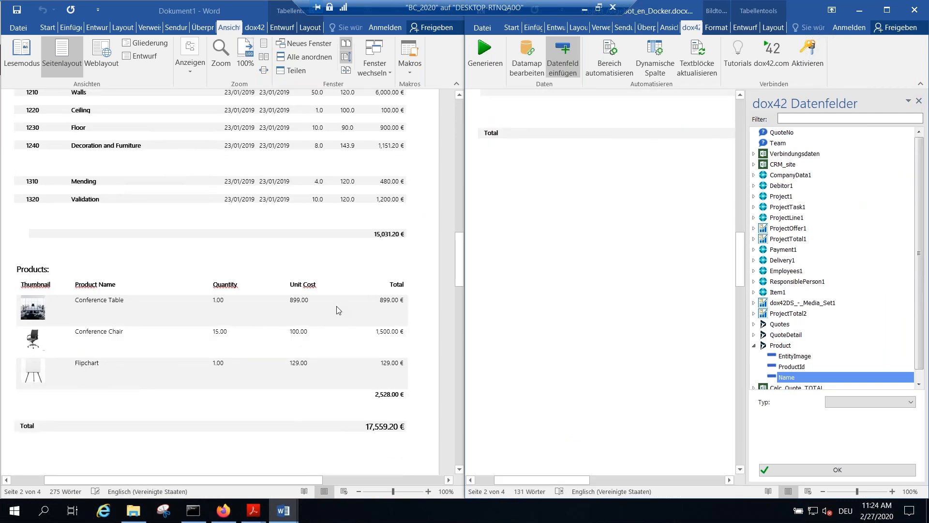
scroll(619, 285, "down", 4)
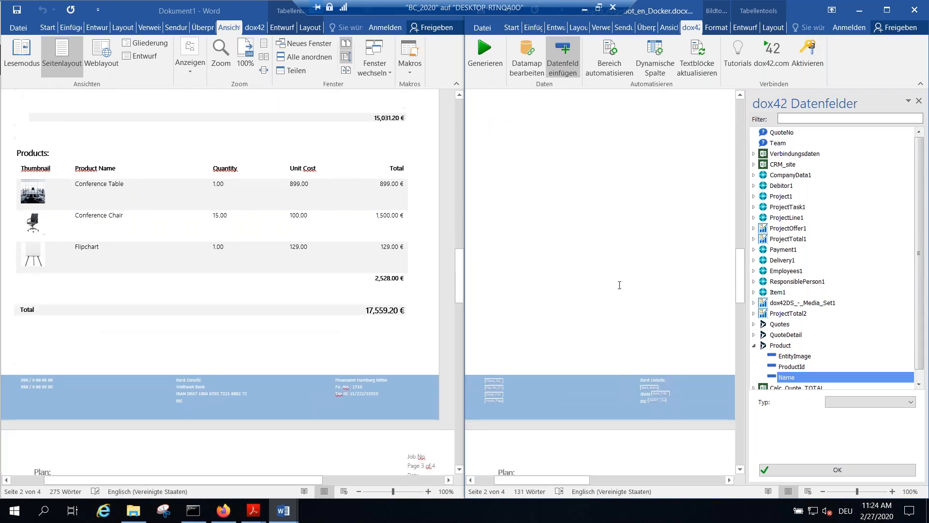
scroll(251, 208, "up", 2)
scroll(237, 227, "up", 1)
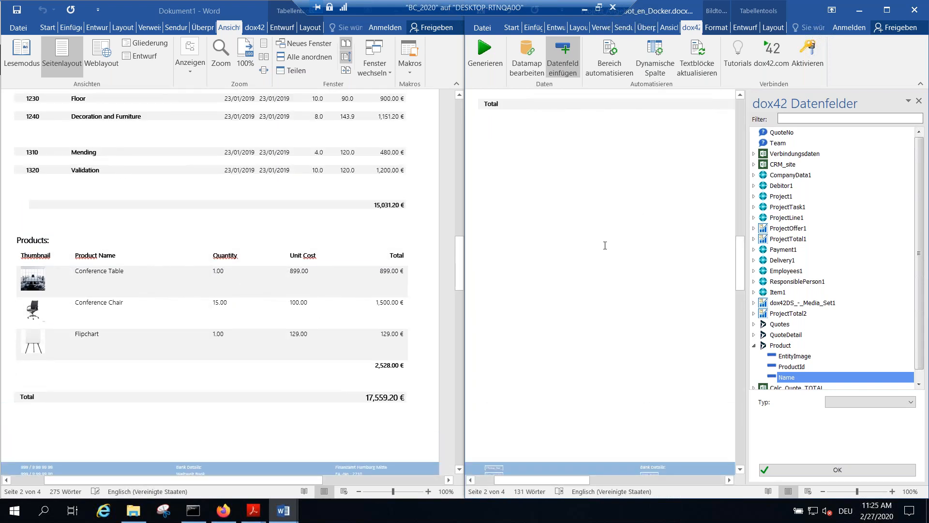
Step: Compare the Plan and General Terms pages with their template placeholders, zoomed out to 60% with the data field list hidden
scroll(604, 245, "down", 15)
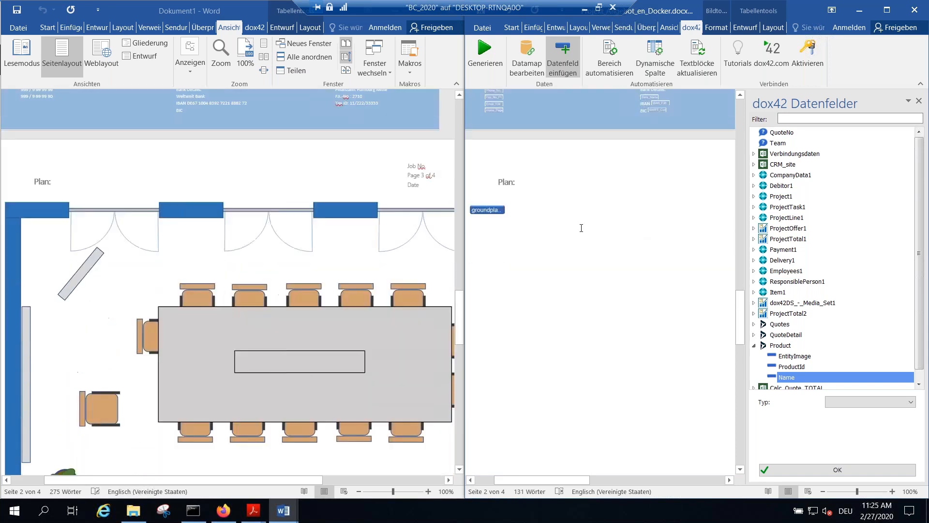
scroll(645, 259, "down", 5)
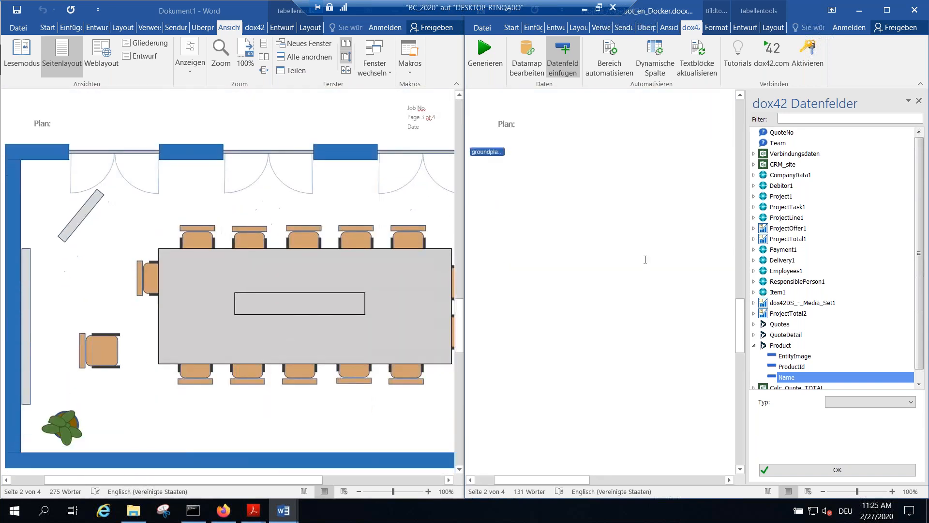
scroll(645, 259, "down", 10)
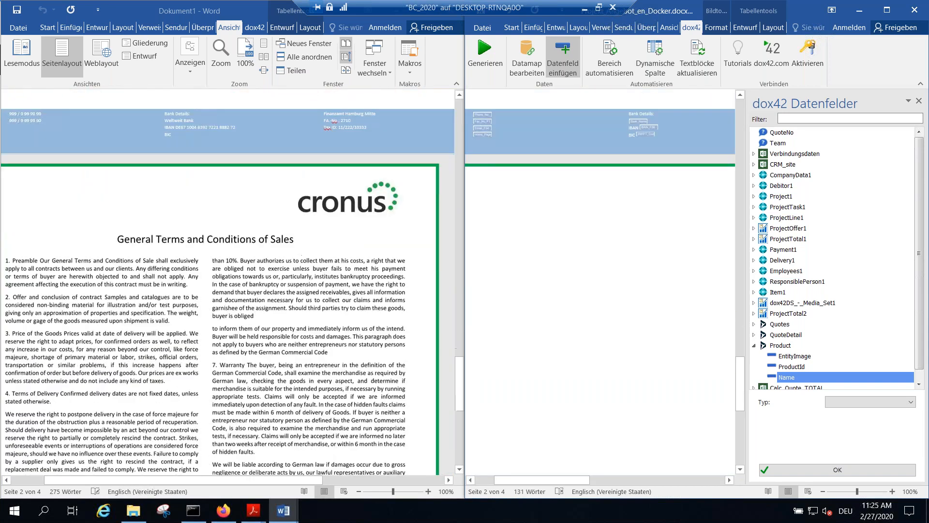
scroll(645, 260, "down", 1)
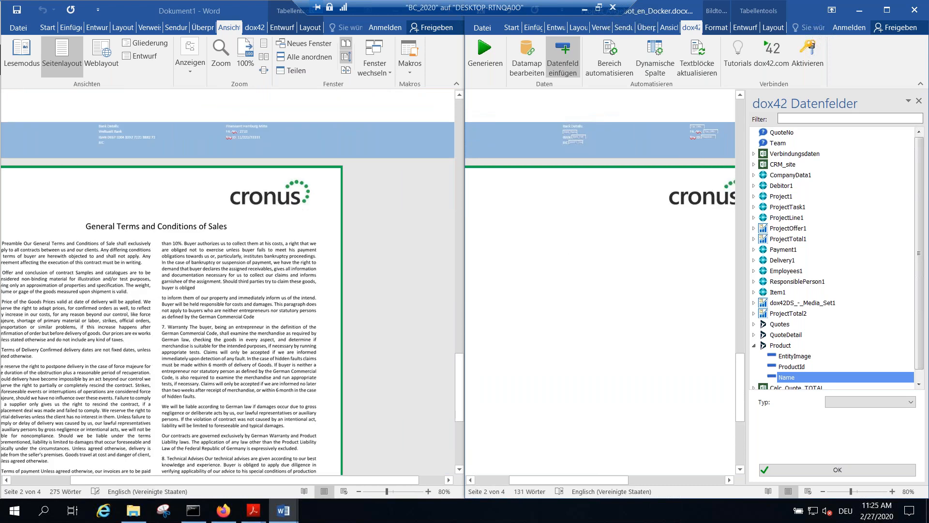
left_click(918, 101)
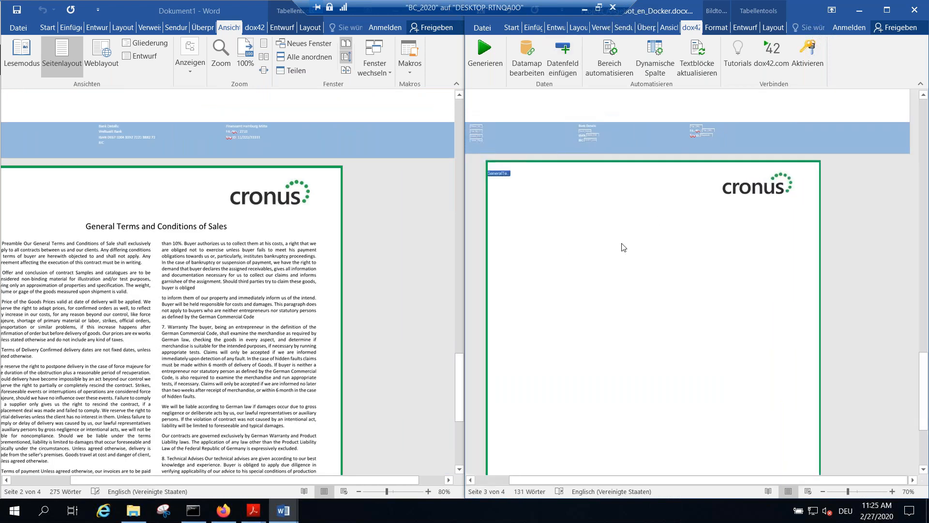
scroll(518, 196, "down", 2)
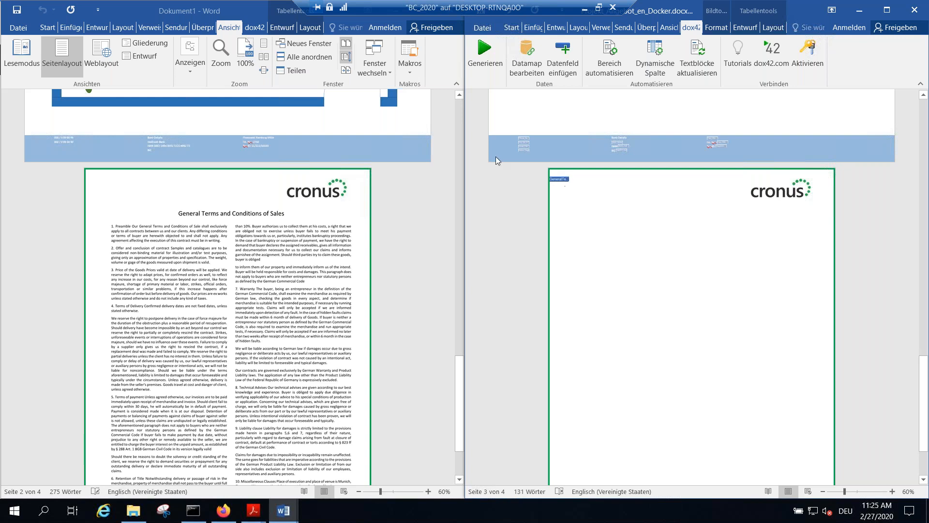
scroll(287, 313, "up", 15)
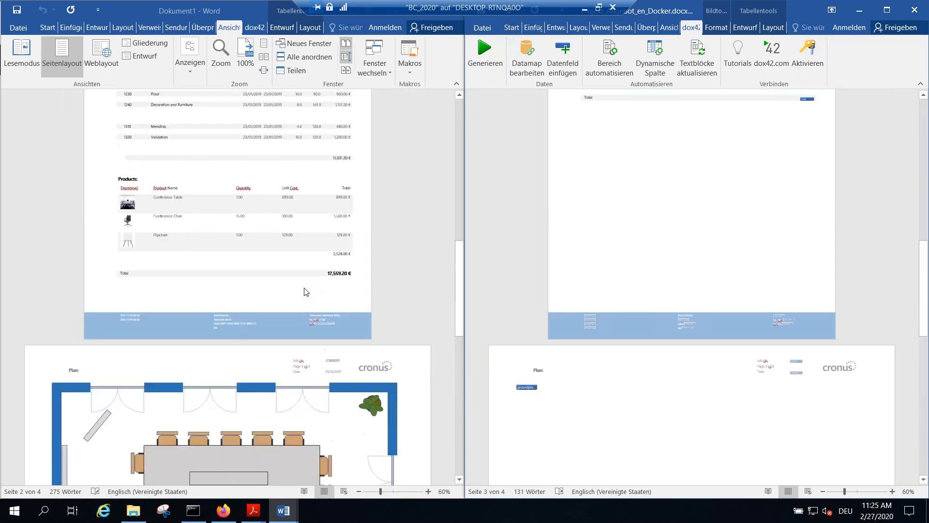
Step: Return to the first page of the generated quote and close it without saving
scroll(312, 283, "up", 8)
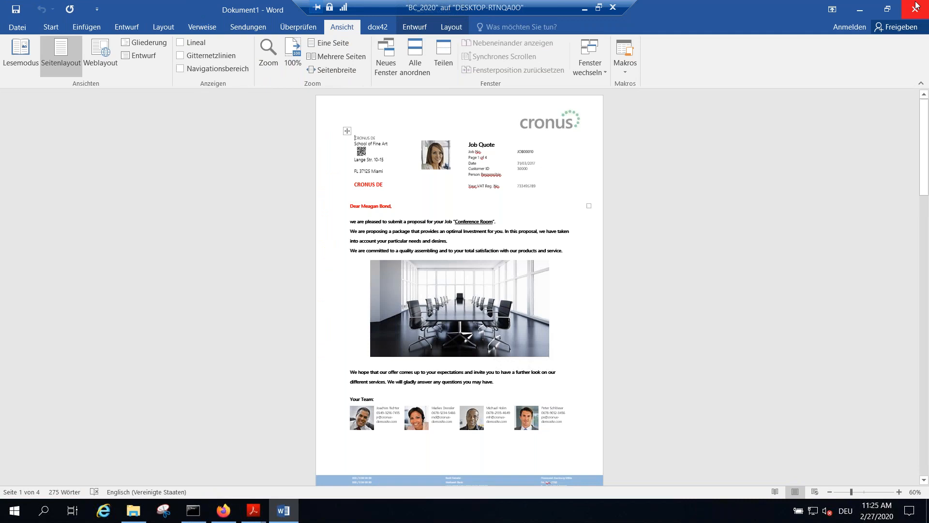
left_click(915, 9)
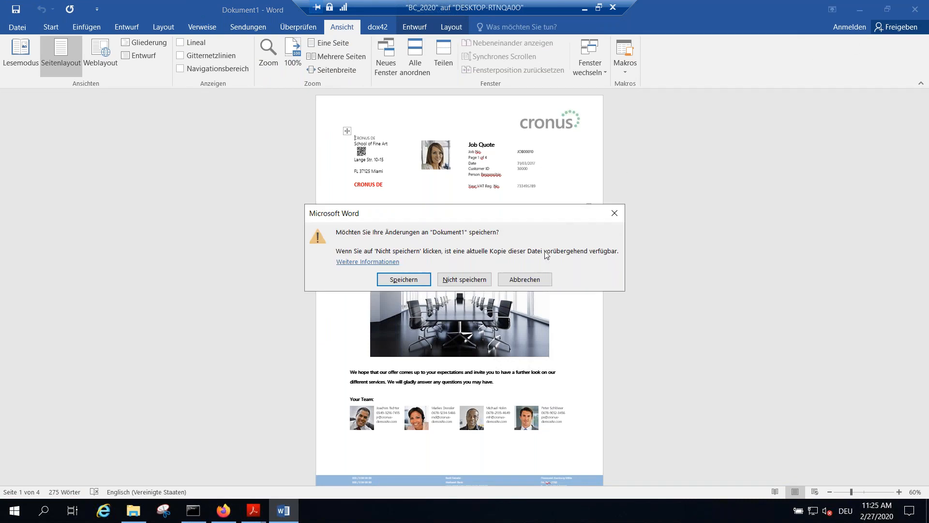
left_click(465, 282)
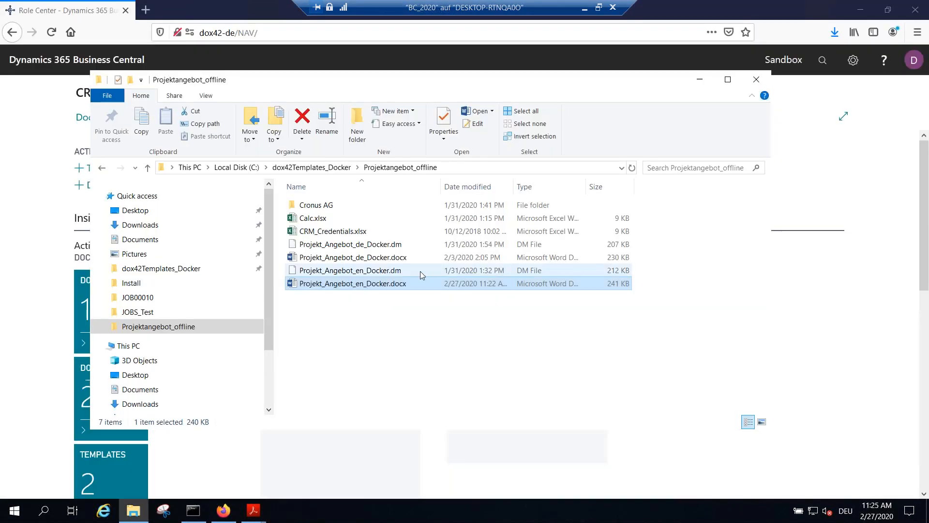
Step: Browse to the Cronus AG > Projekte > JOB00010 folder and select the job image JOB00010.jpg
double_click(344, 207)
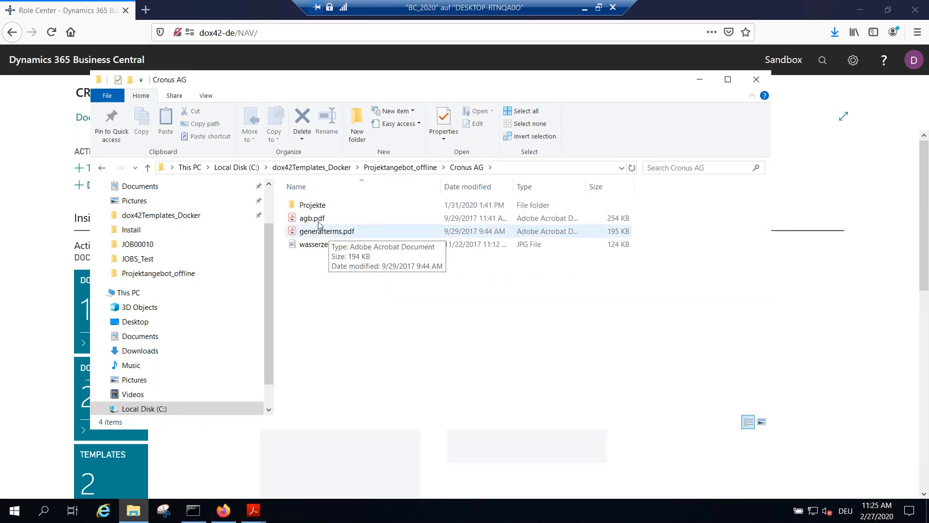
double_click(313, 205)
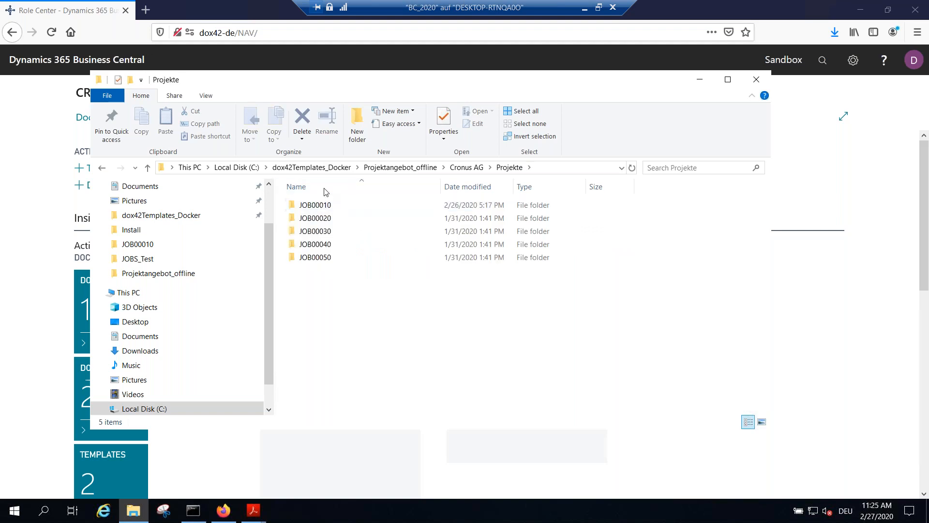
double_click(317, 205)
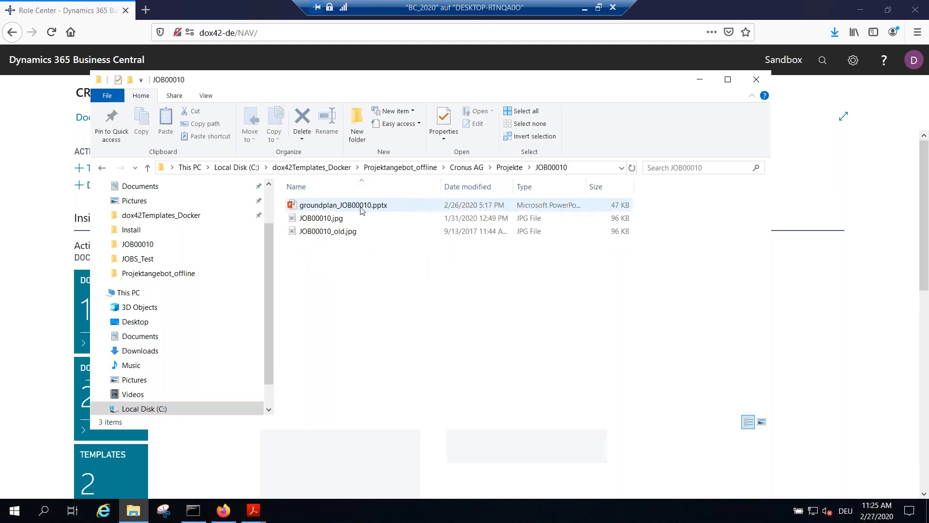
left_click(325, 220)
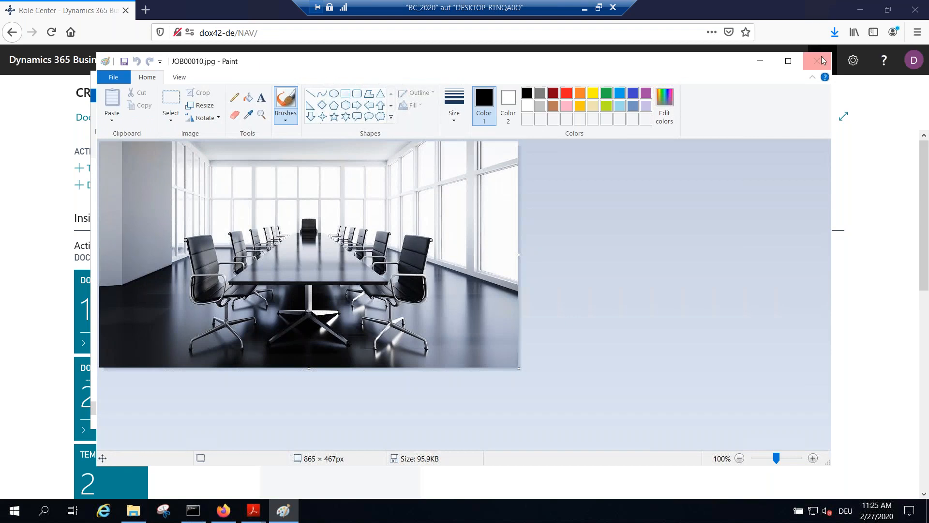
Step: Open groundplan_JOB00010.pptx, move a chair to the lower place at the conference table's left end, and save and close the plan
left_click(819, 58)
double_click(537, 205)
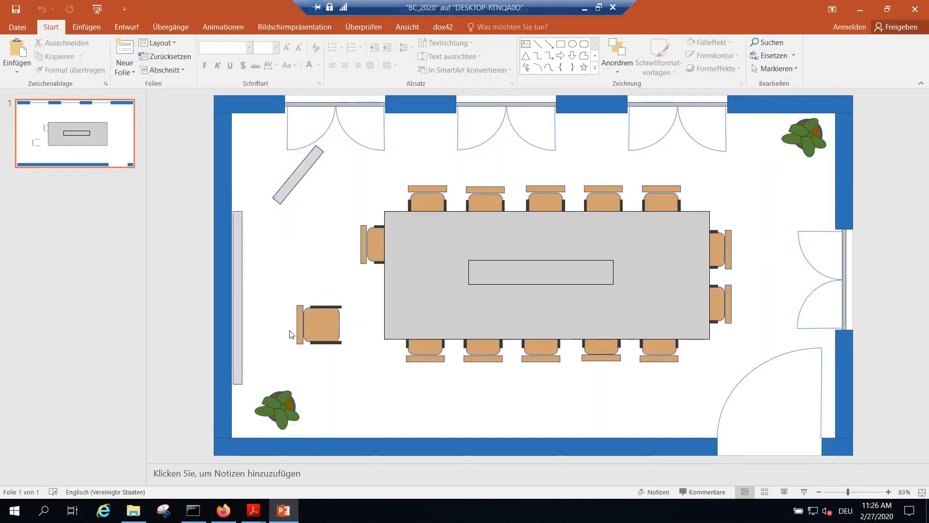
left_click(326, 328)
left_click_drag(326, 327, 382, 309)
left_click(16, 9)
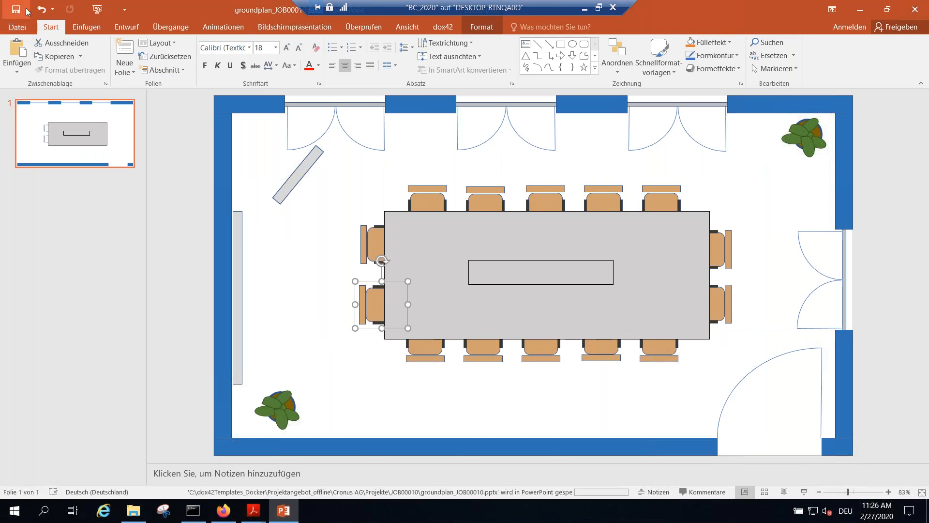
left_click(915, 9)
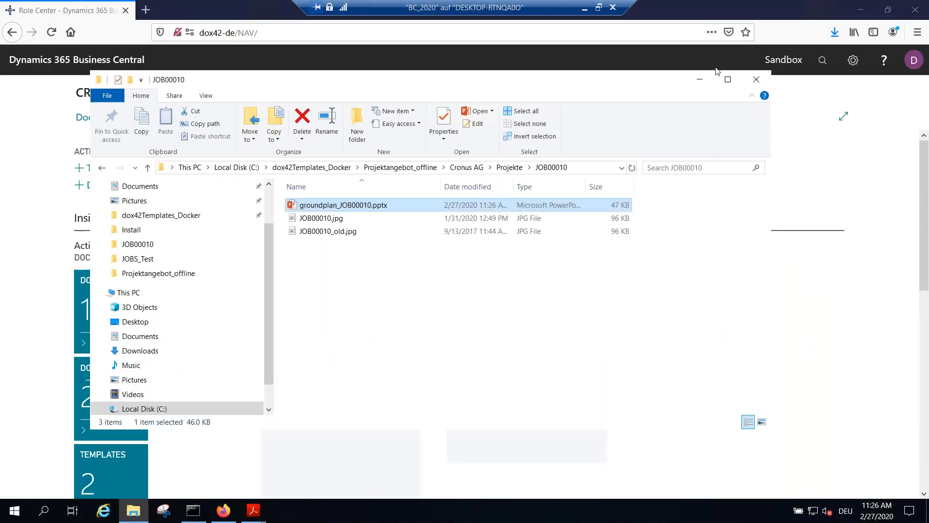
Step: Close the JOB00010 folder window and open the JOB00010 Conference Room job card from the Jobs list in Business Central
left_click(756, 79)
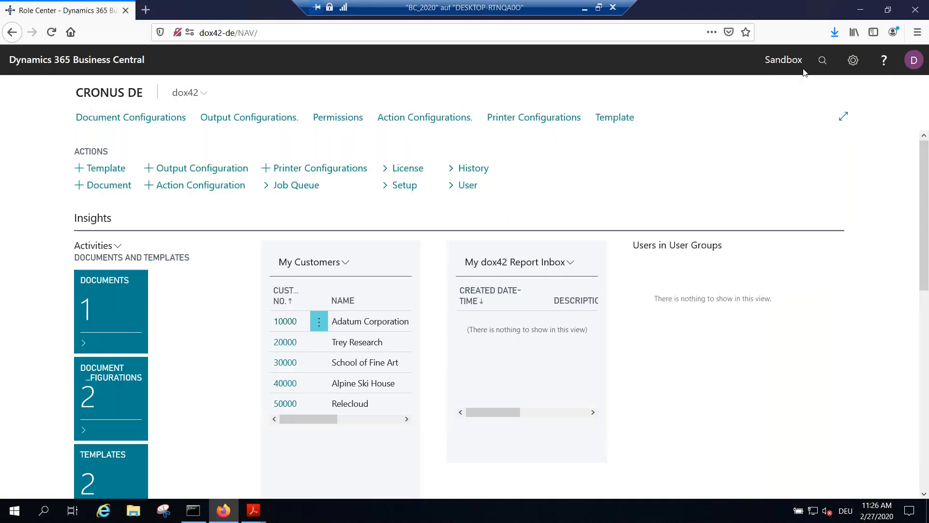
left_click(822, 59)
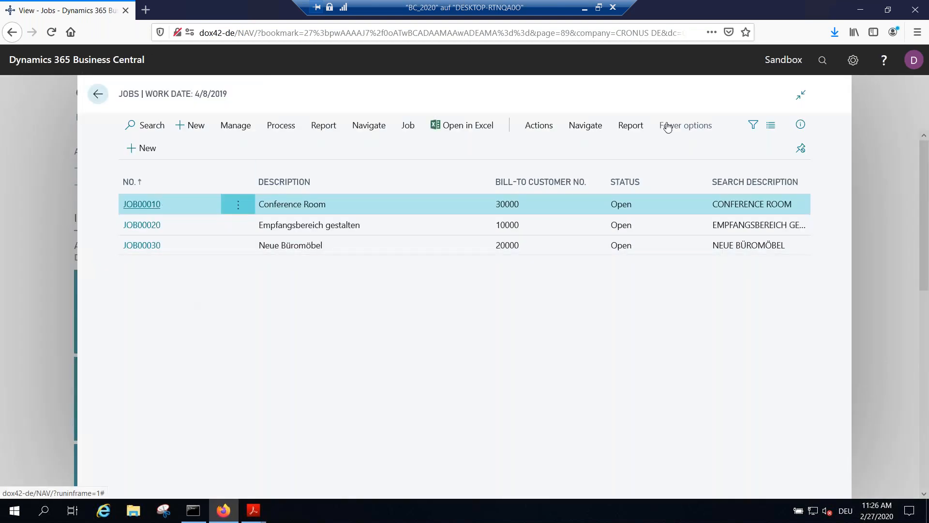
left_click(149, 205)
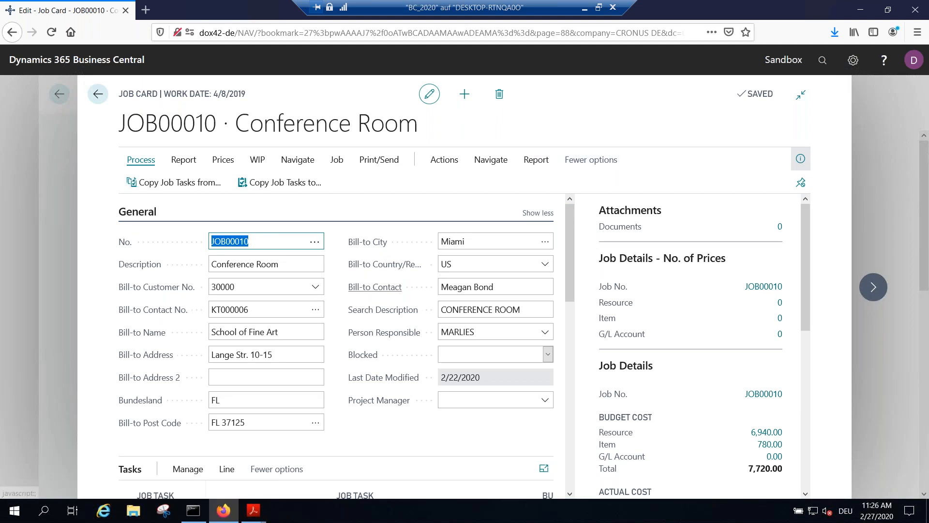
Step: Generate the dox42 - Job Quote for JOB00010 and open dox42.pdf with Adobe Acrobat Reader DC
left_click(528, 161)
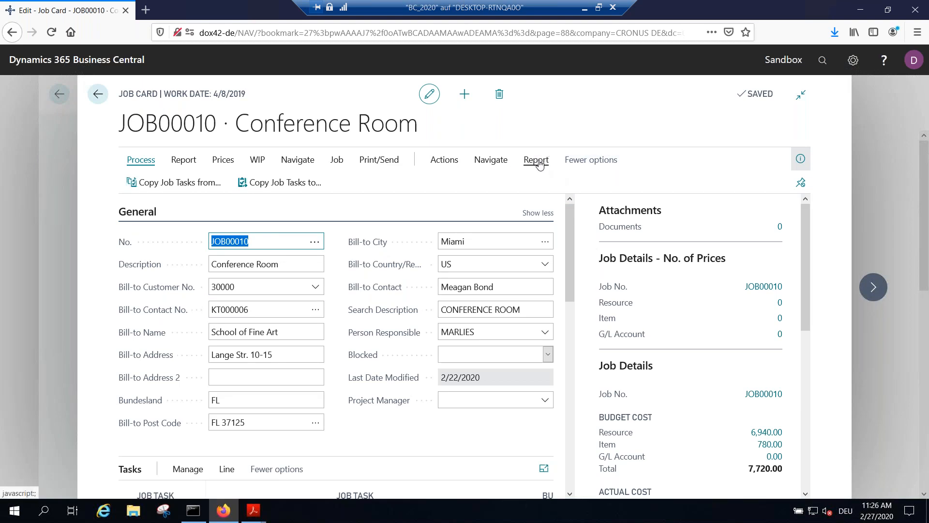
left_click(745, 189)
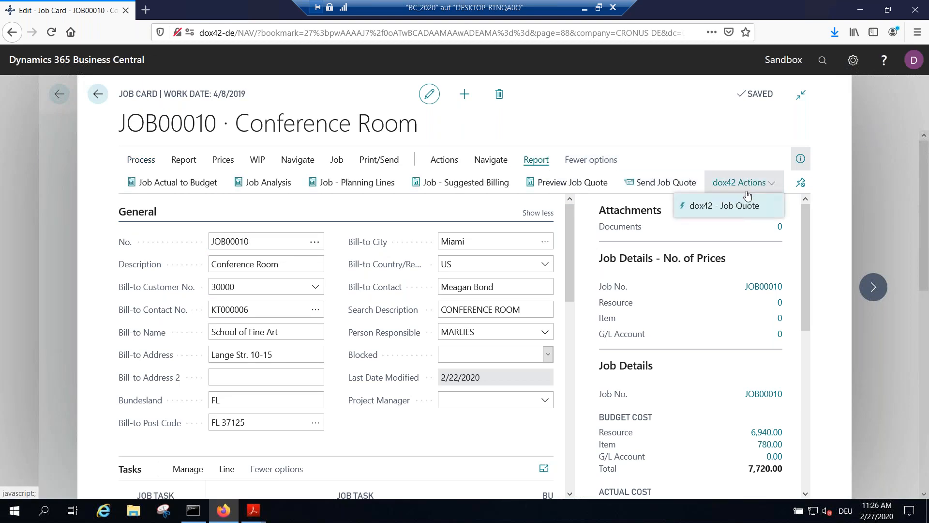
left_click(745, 206)
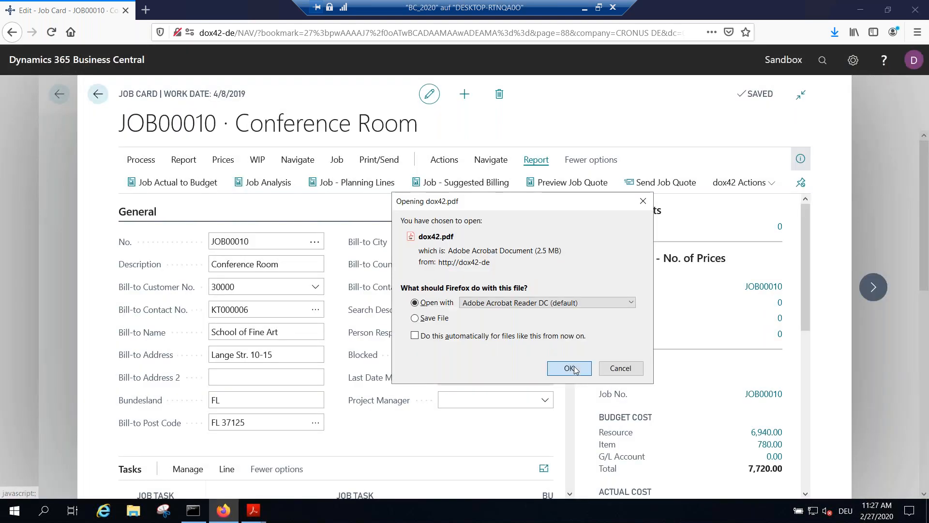
left_click(571, 366)
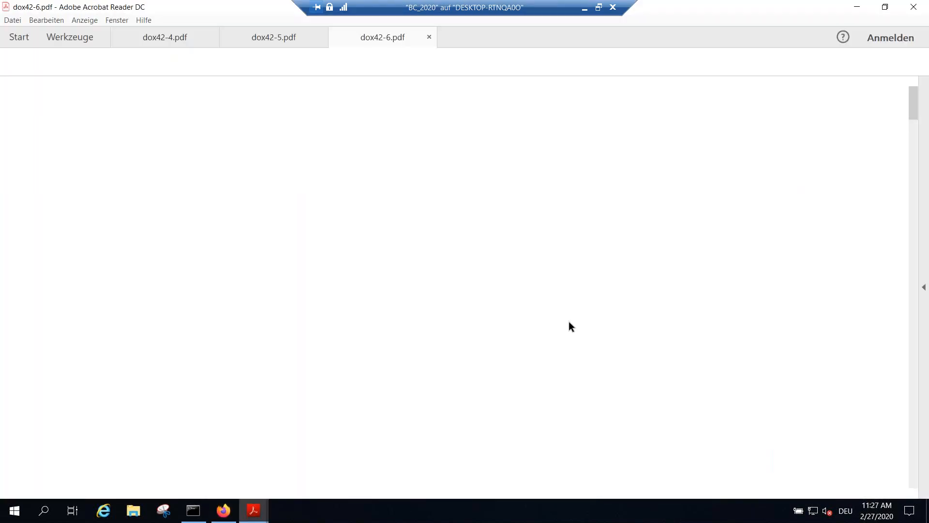
Step: Review the generated quote at 100% from the cover letter through the task and Products tables to the Plan page
scroll(537, 345, "down", 2)
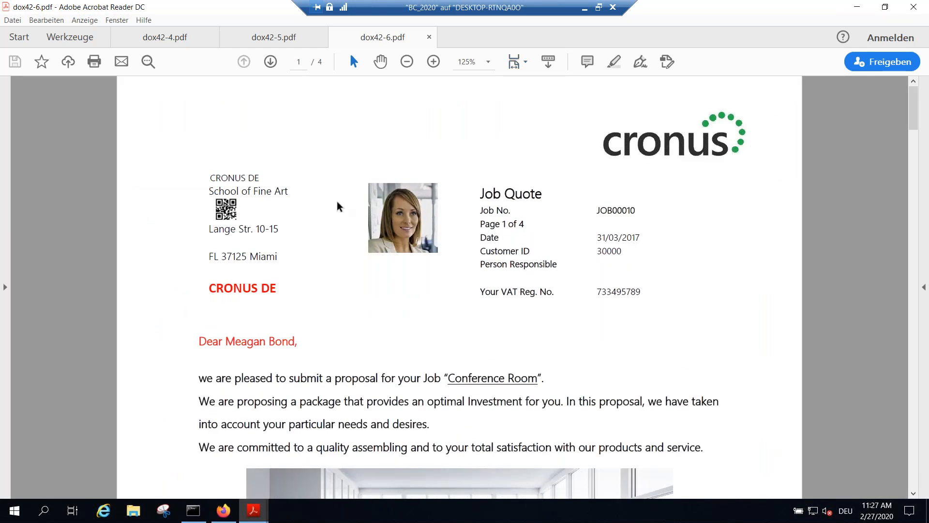
scroll(476, 229, "down", 1)
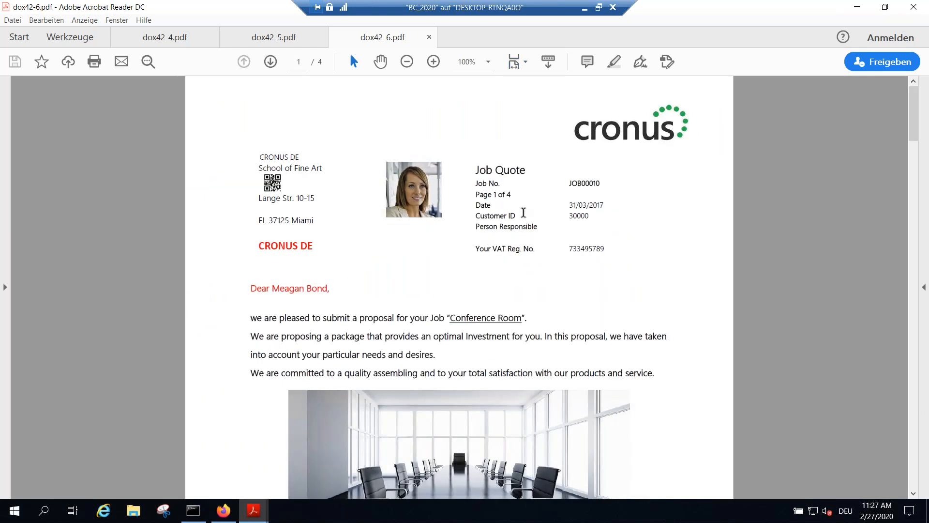
scroll(512, 227, "down", 2)
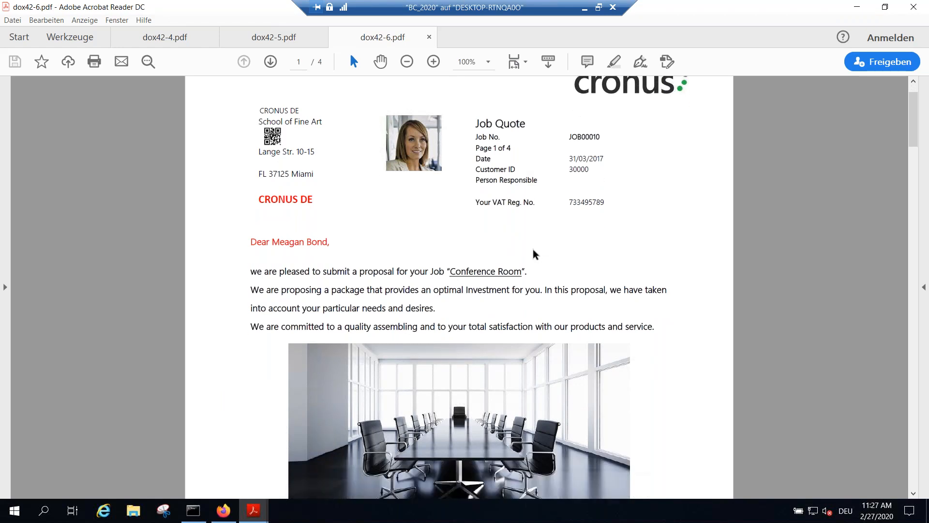
scroll(411, 245, "down", 10)
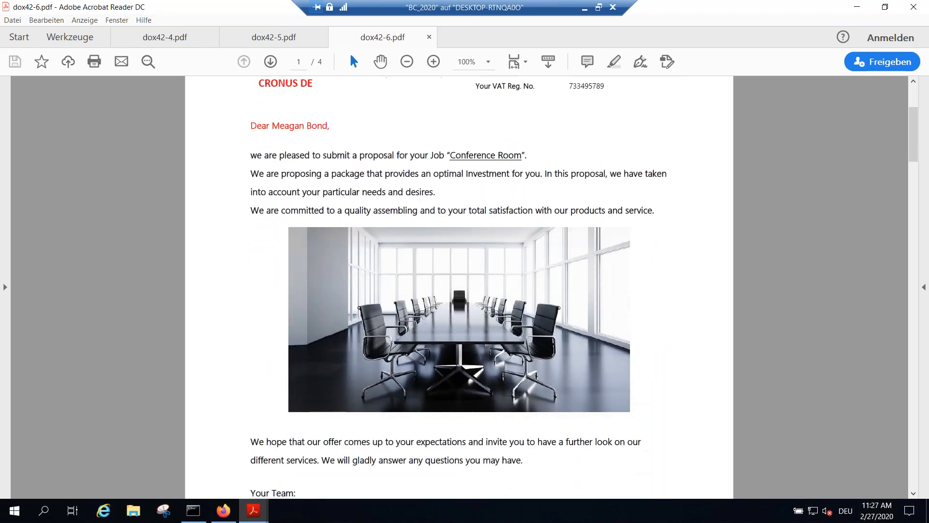
scroll(460, 239, "down", 15)
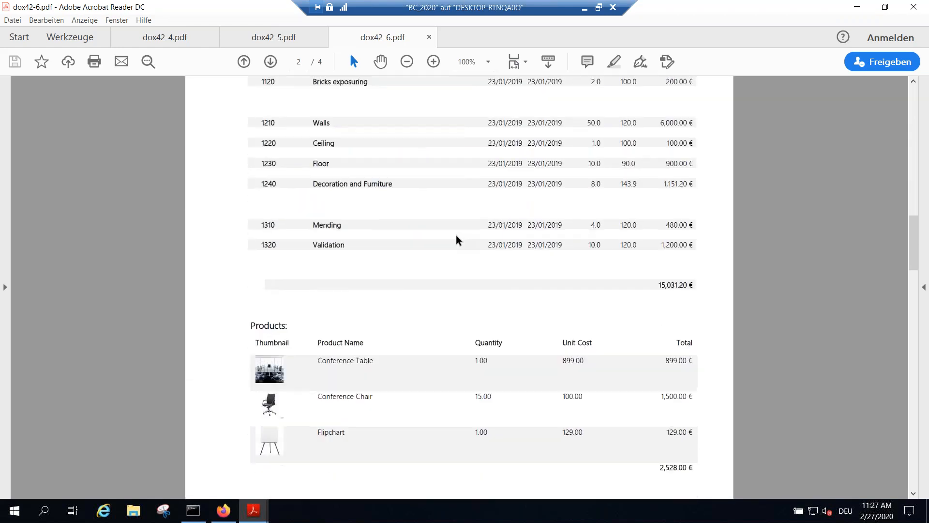
scroll(459, 237, "down", 20)
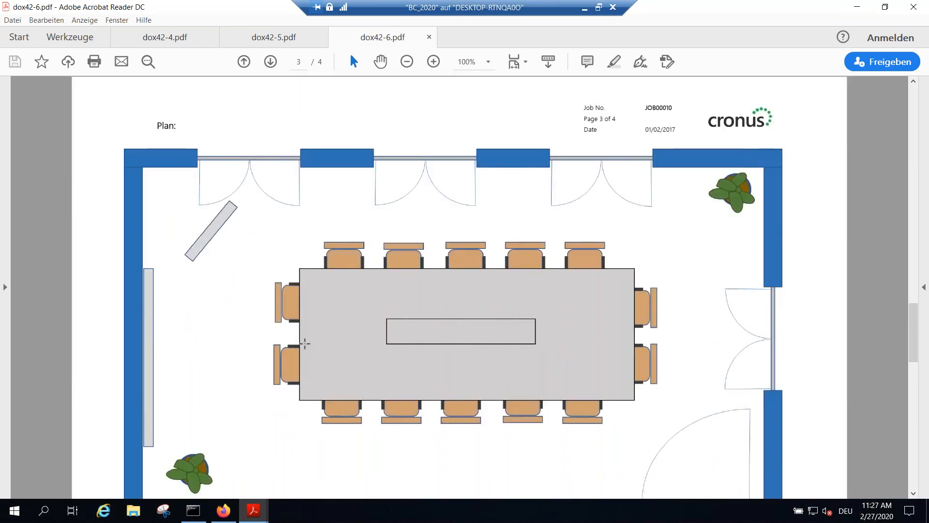
Step: Close the new quote PDF, and close all remaining PDF documents together with Acrobat Reader
left_click(913, 6)
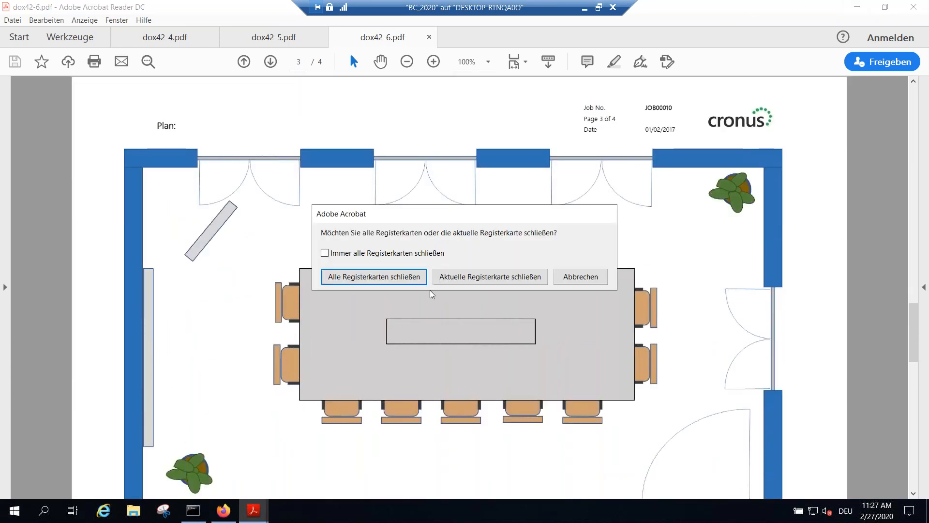
left_click(442, 285)
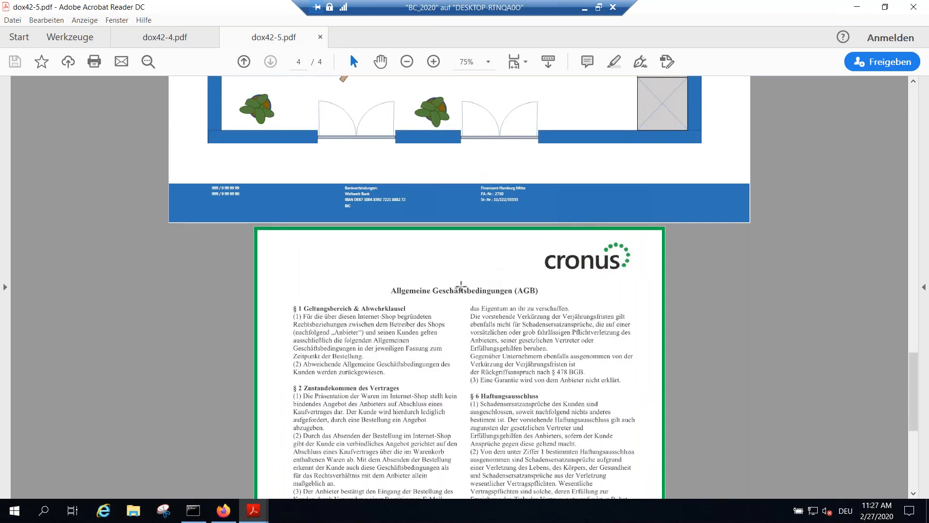
left_click(913, 6)
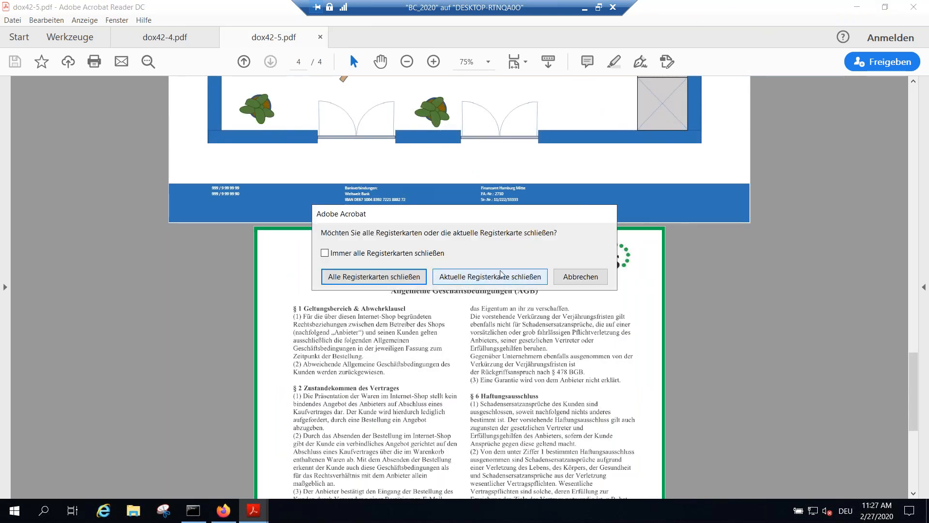
left_click(364, 276)
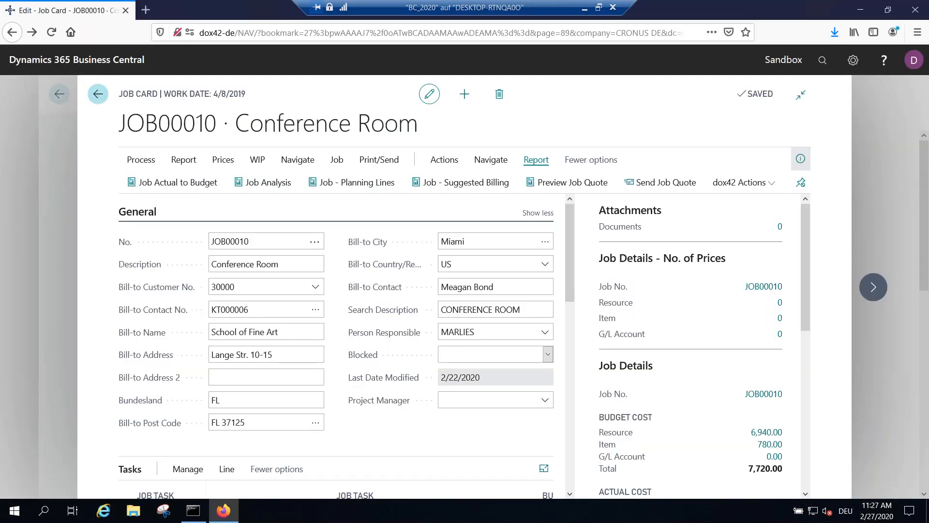
Step: Leave the job card and Jobs list for the Role Center, and view the dox42 Documents list
left_click(97, 93)
left_click(94, 94)
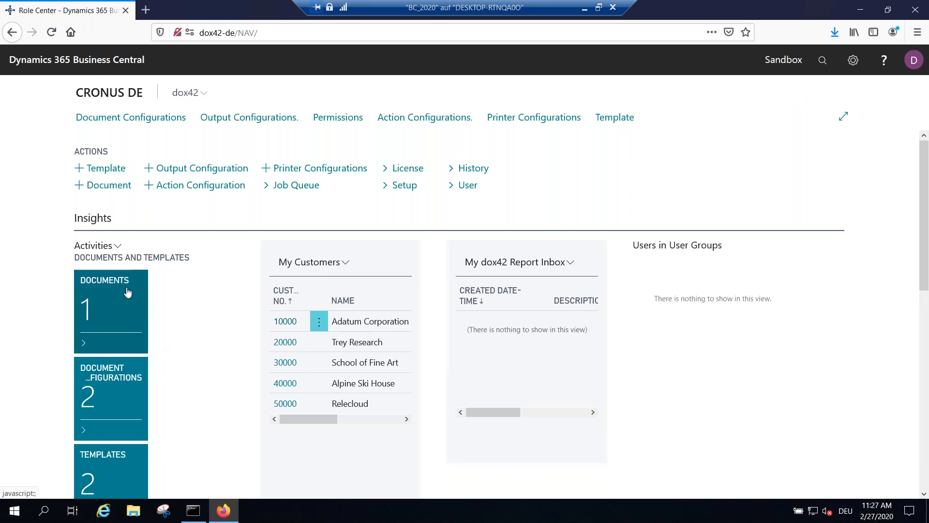
scroll(127, 292, "down", 4)
scroll(146, 227, "up", 2)
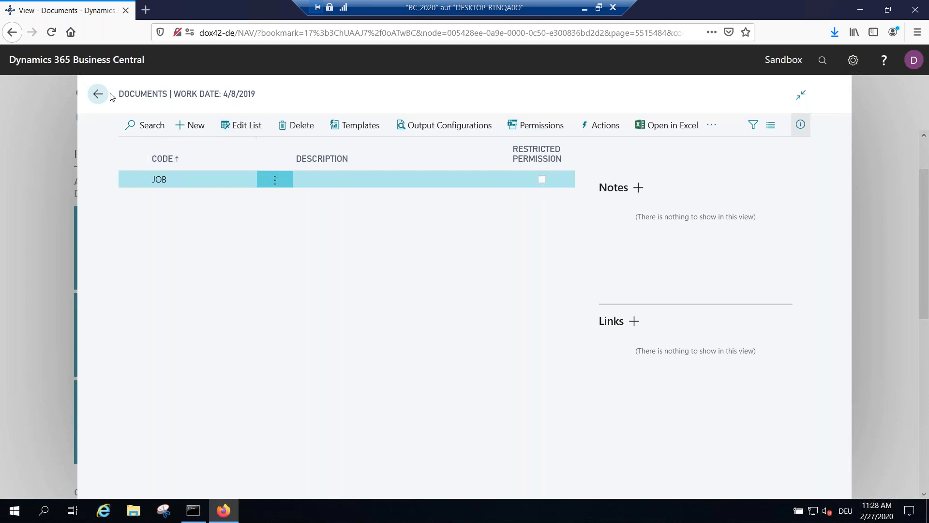
left_click(97, 94)
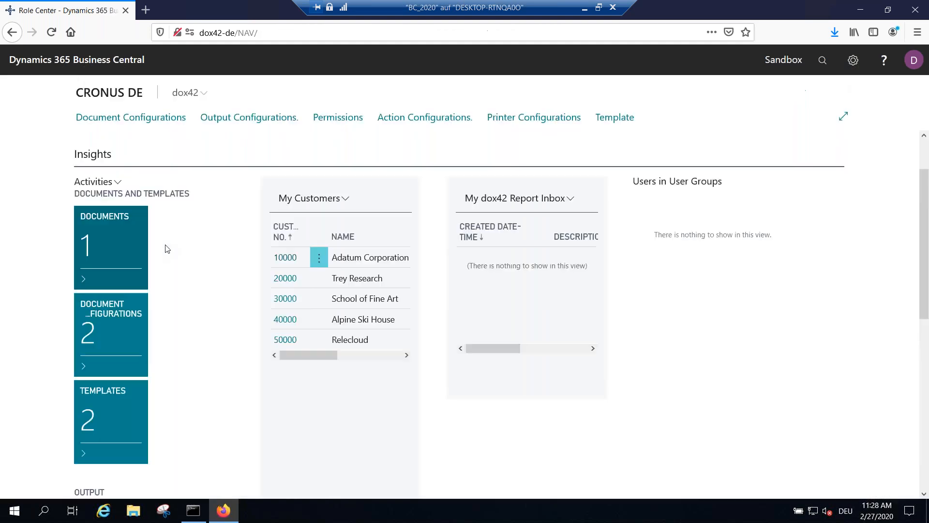
Step: View the Document Configurations list and the Templates list with the template paths, returning to the Role Center after each
left_click(119, 327)
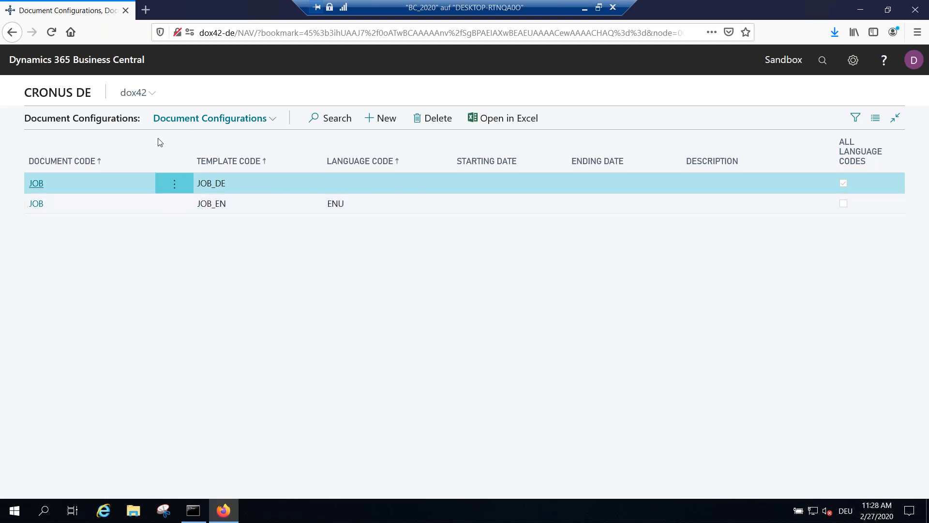
left_click(12, 33)
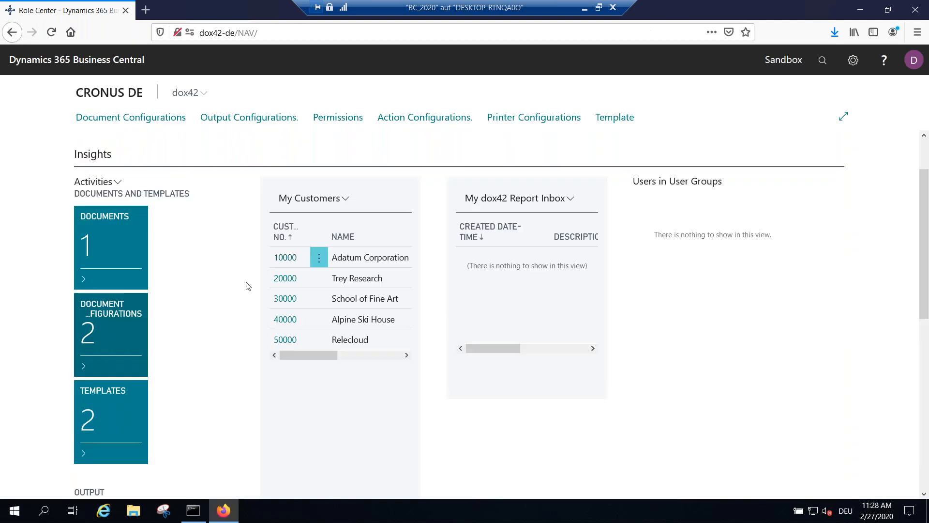
left_click(115, 426)
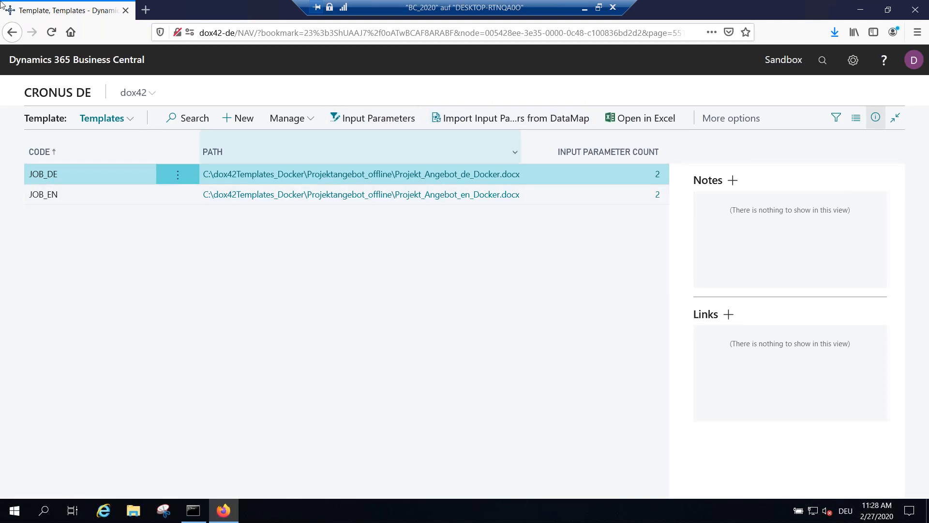
key("Escape")
Step: View the Output Configurations list and the Action Configurations list from the Role Center
scroll(145, 315, "down", 4)
scroll(186, 298, "down", 3)
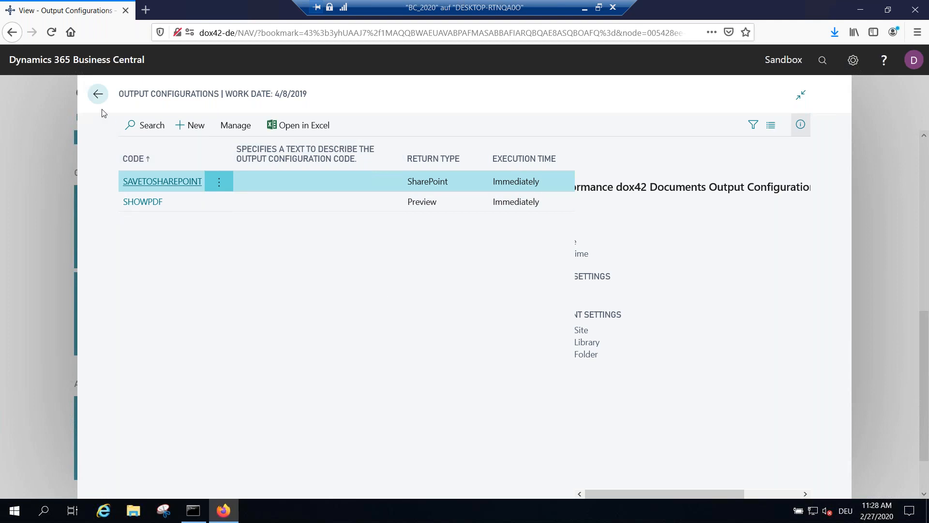
left_click(98, 94)
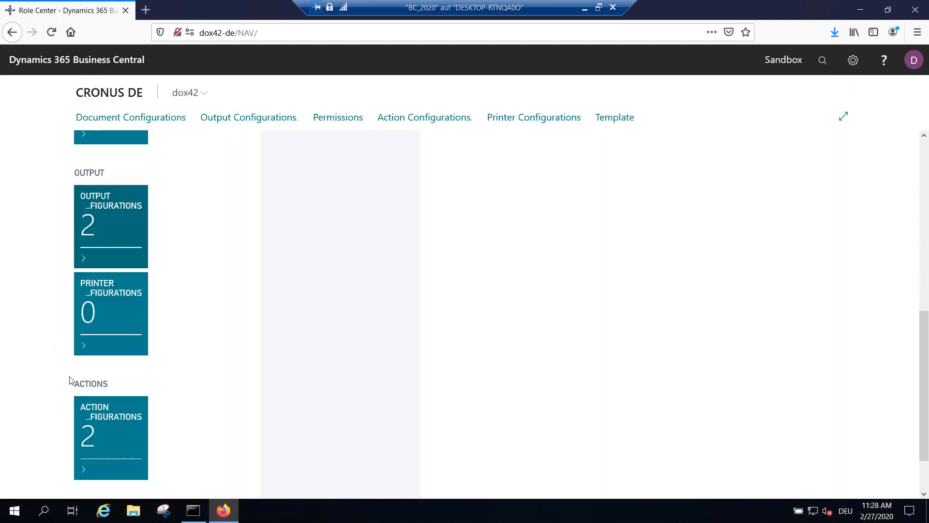
scroll(65, 377, "down", 3)
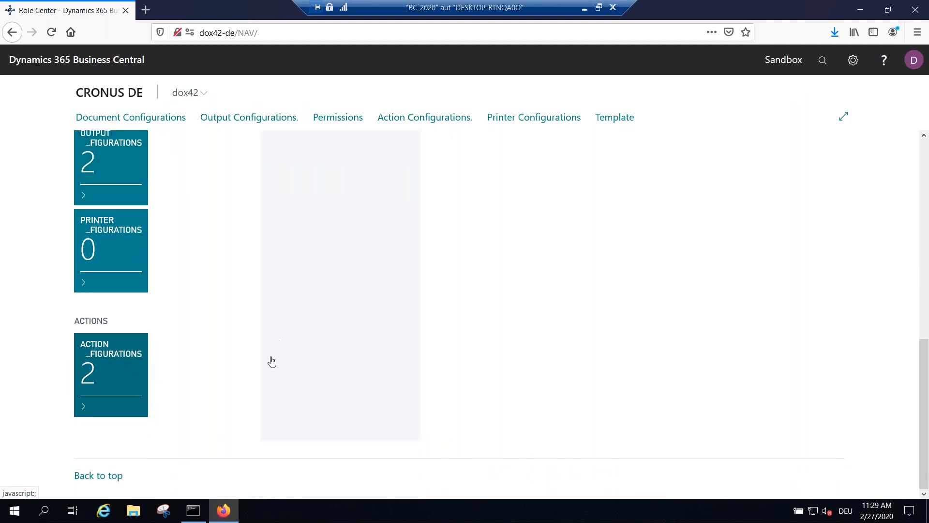
left_click(91, 349)
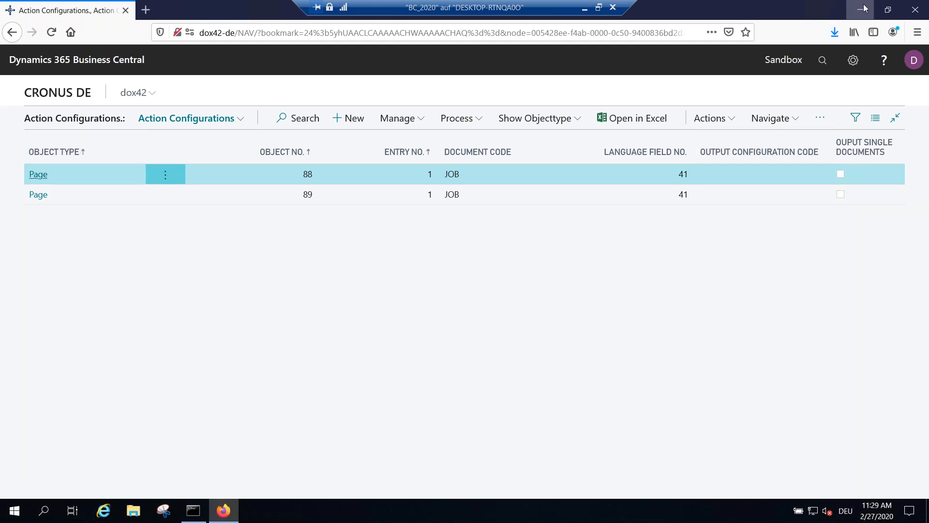
Step: Minimize the remote session, switch to dox42BC_Webinar.pptx in PowerPoint, and run the slide show from the LIVE Demo slide to Q&A
left_click(584, 11)
left_click(74, 511)
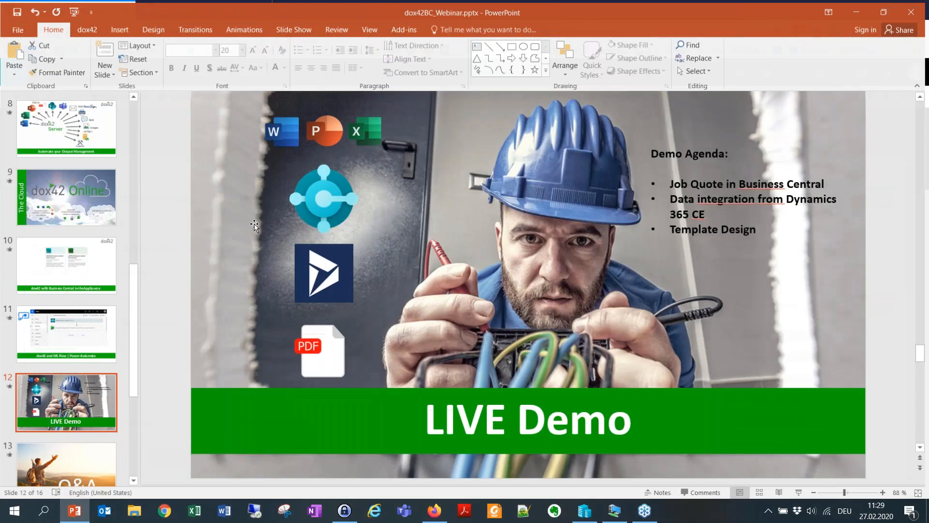
left_click(801, 492)
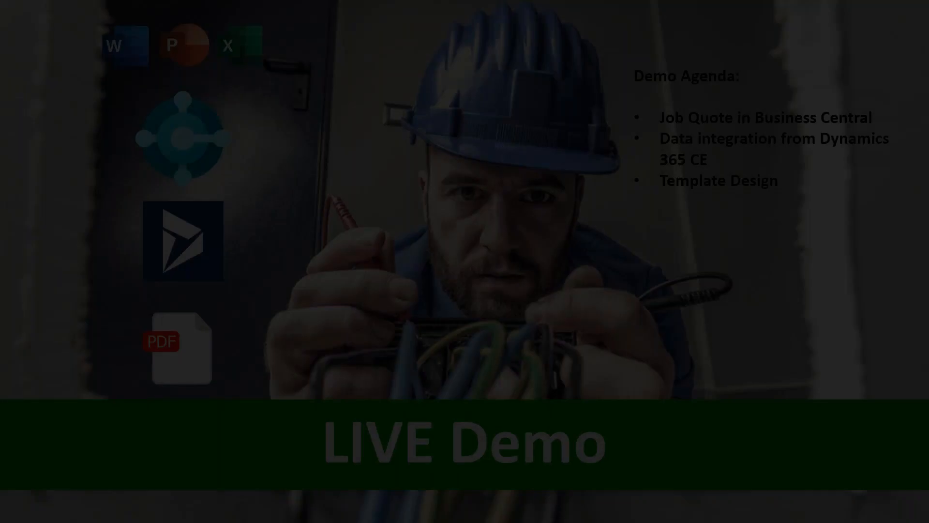
key("Right")
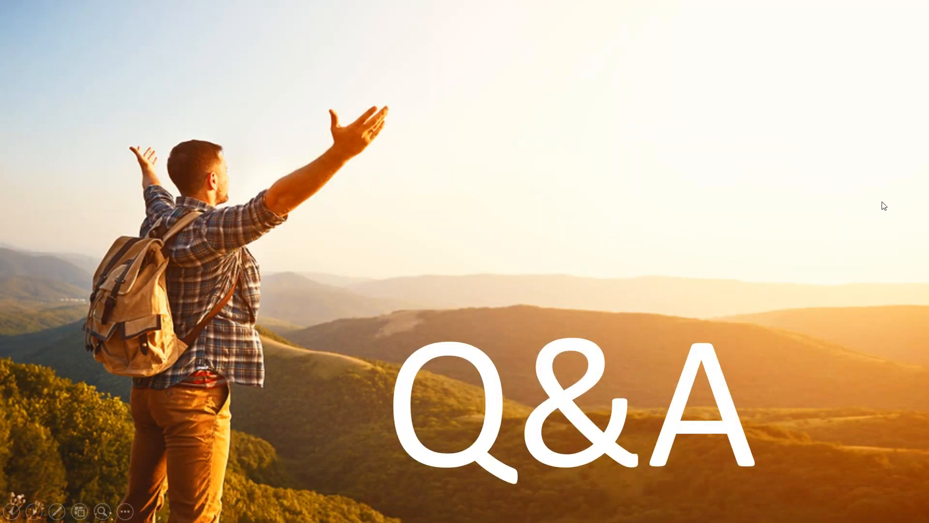